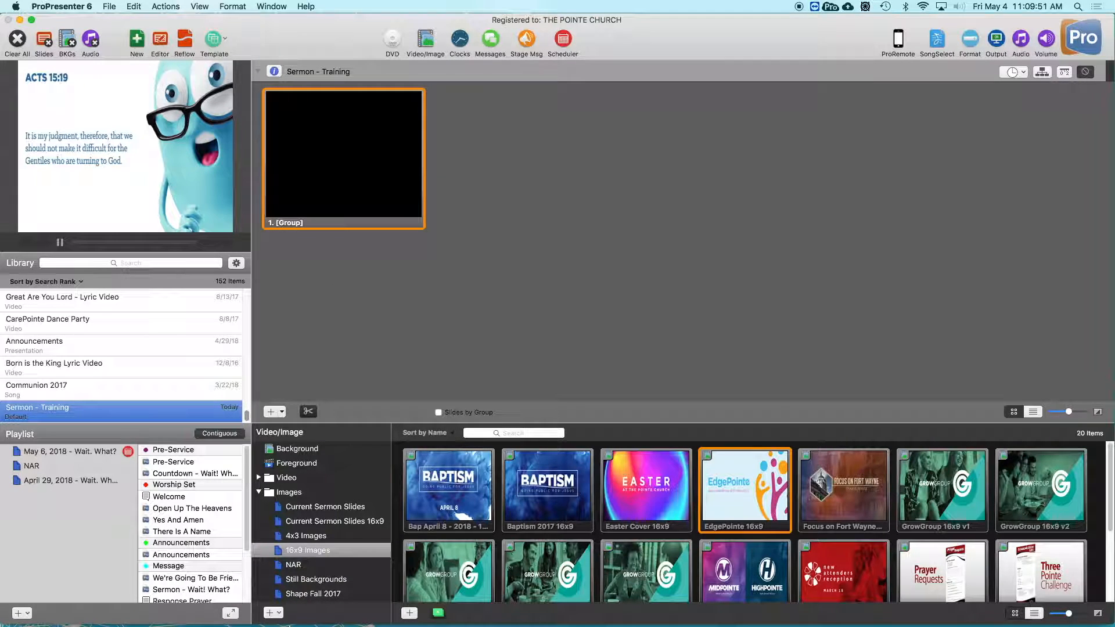
- Switch to Finder and open the 05.06.18 folder in Google Drive under Programming, The Pointe CG Transfer Files
mouse_move(223, 609)
click(220, 607)
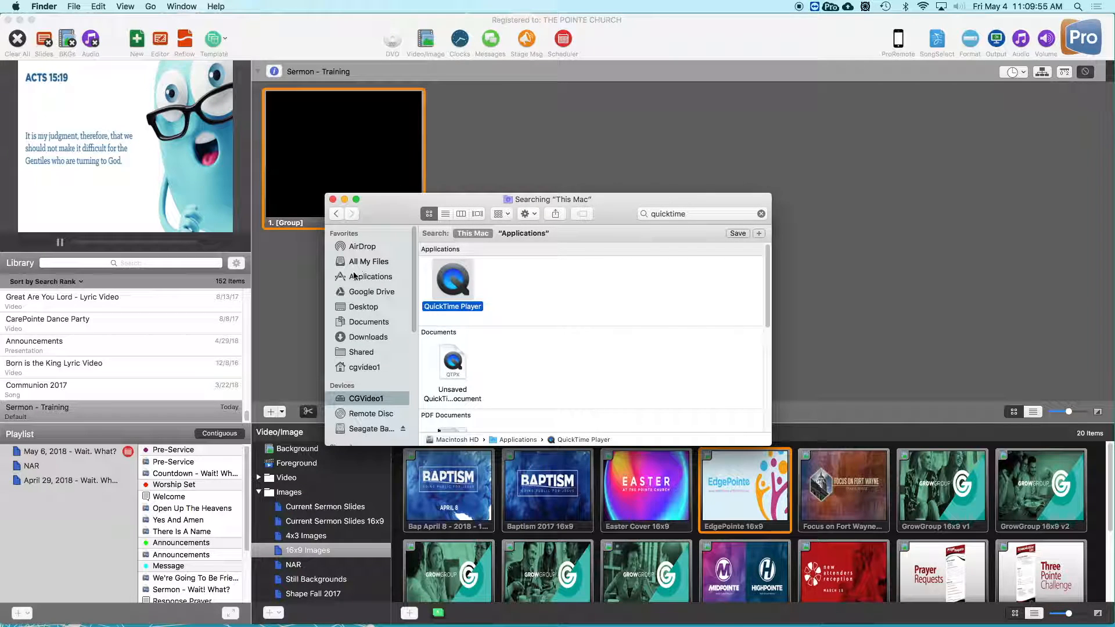
click(368, 293)
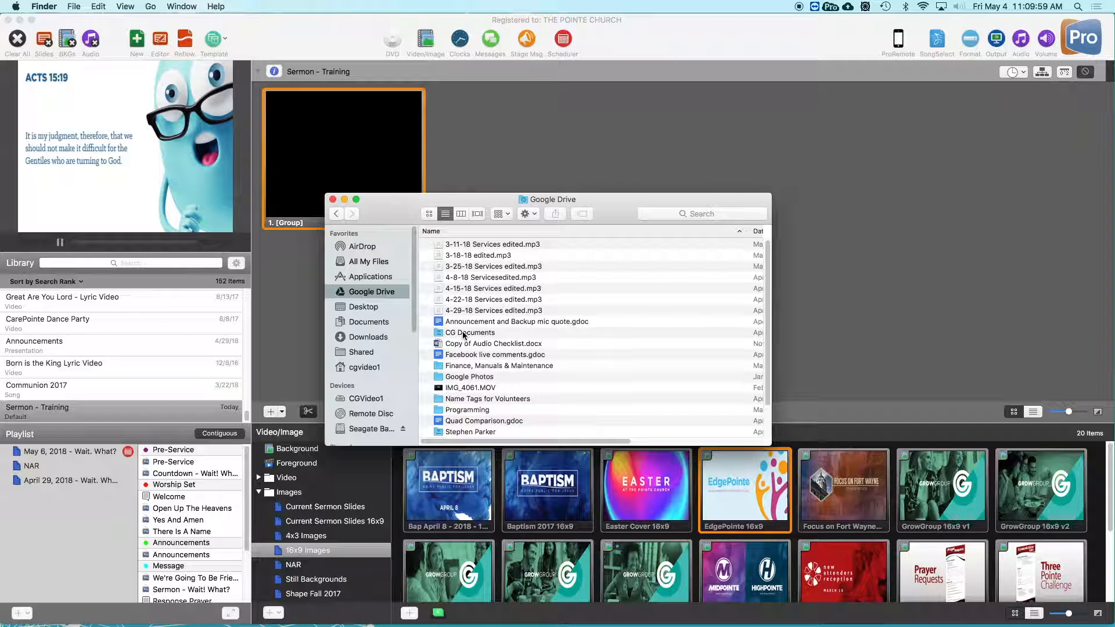
drag(388, 220, 303, 124)
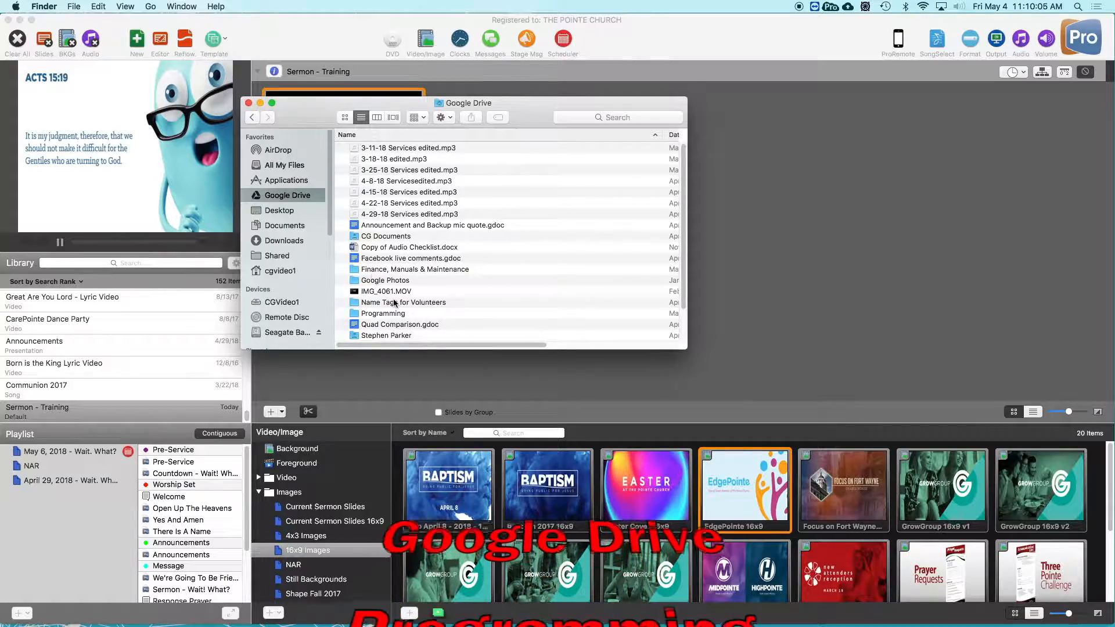
scroll(393, 303, down, 2)
click(366, 295)
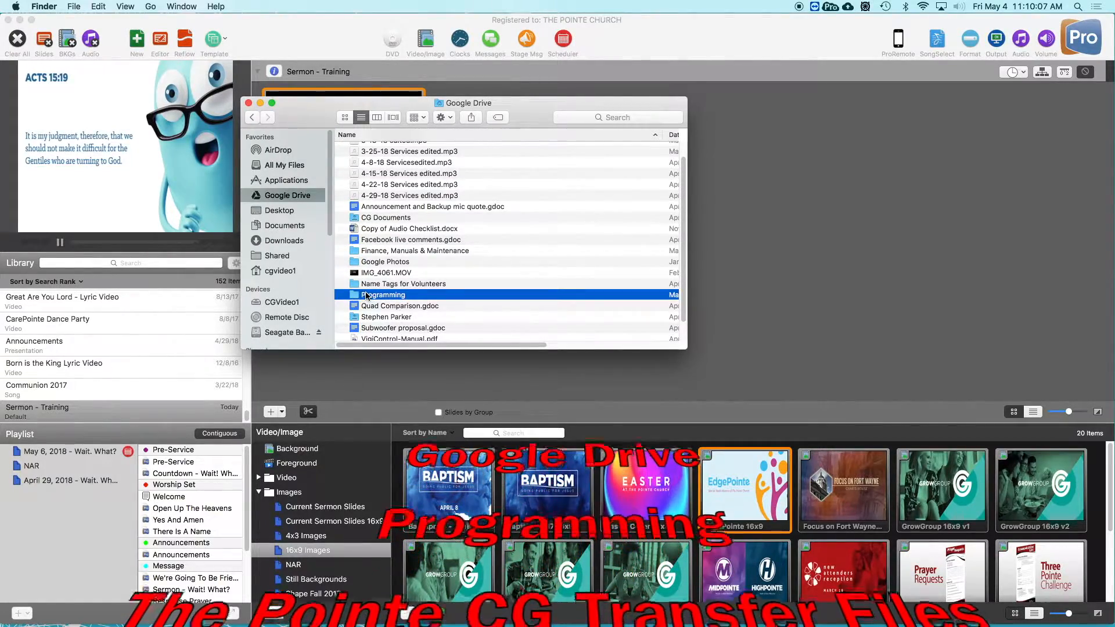
double_click(365, 295)
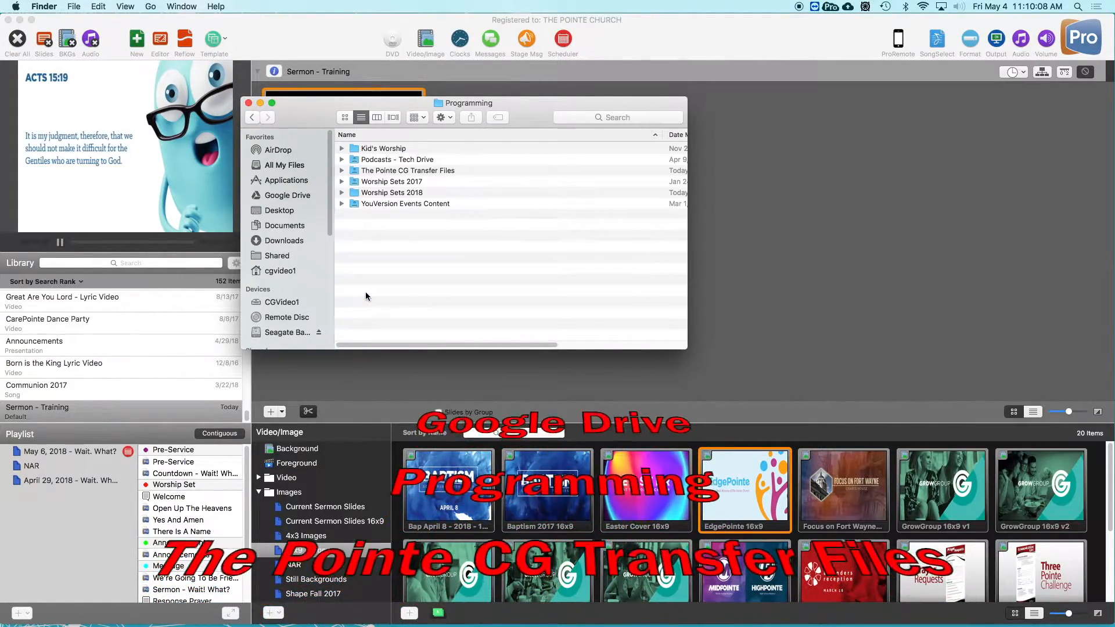
double_click(387, 171)
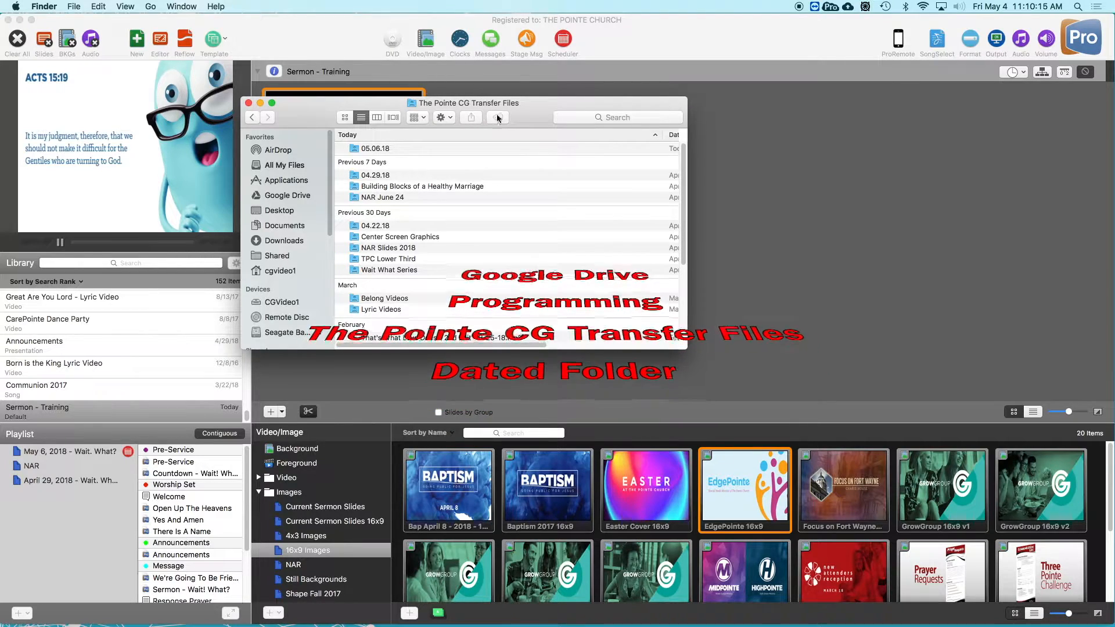
double_click(377, 150)
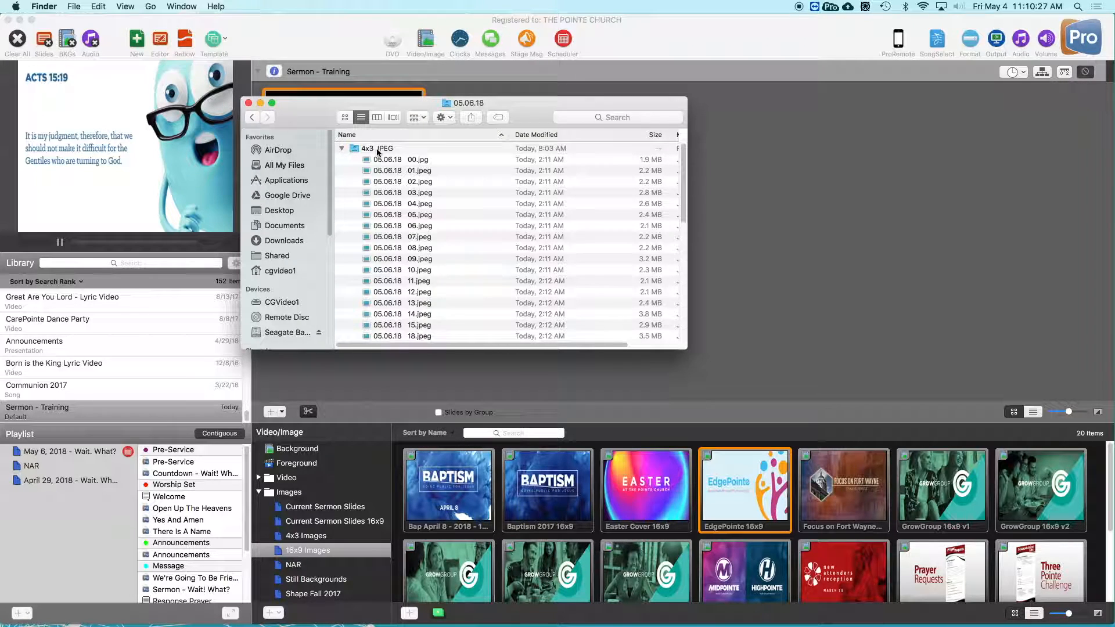
- Collapse the 4x3 JPEG and 16x9 JPEG folders, then select Wait What Blue Center.jpg in the 05.06.18 folder
click(345, 150)
click(342, 149)
click(340, 160)
click(340, 160)
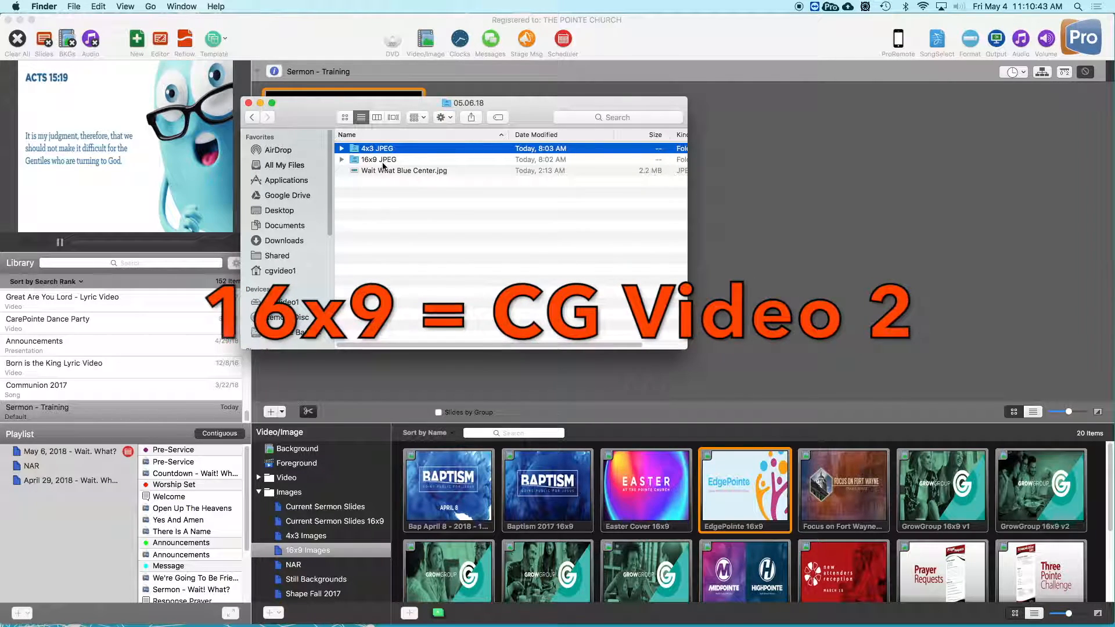
click(423, 171)
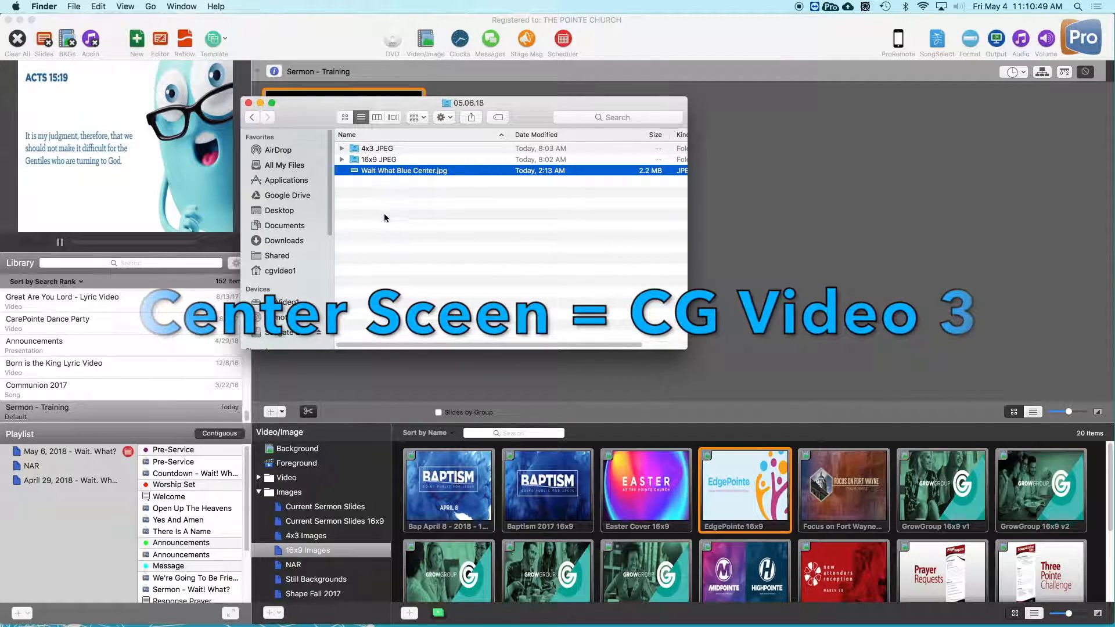
drag(334, 119, 594, 125)
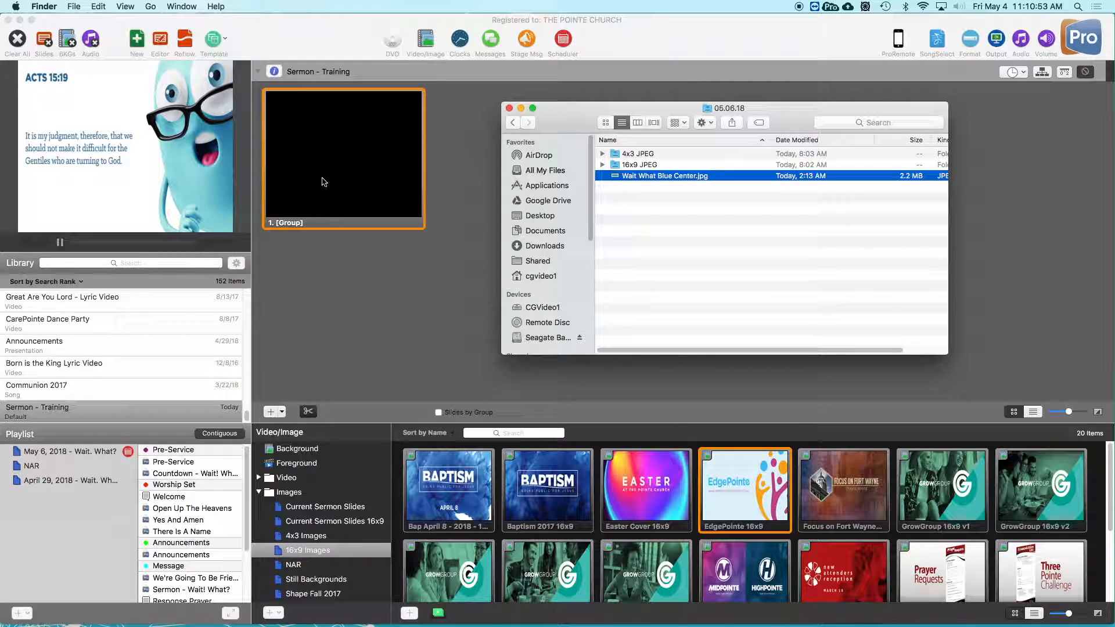
drag(570, 131, 547, 130)
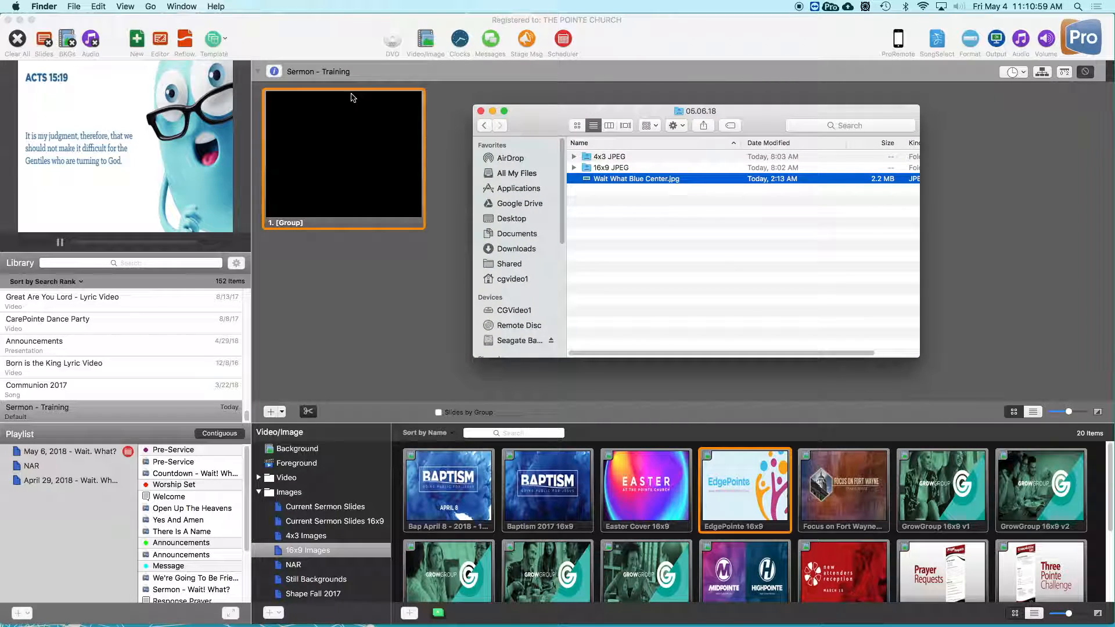
- Switch to ProPresenter and view the Current Sermon Slides and Current Sermon Slides 16x9 playlists in the Images folder of the Video/Image bin
click(427, 38)
click(427, 38)
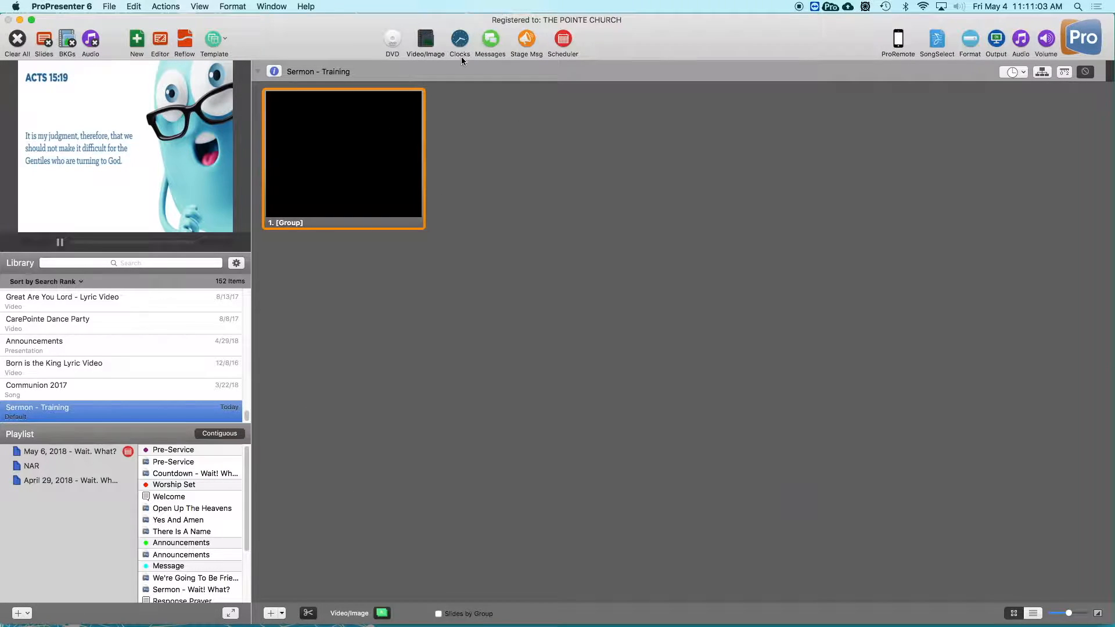
click(436, 45)
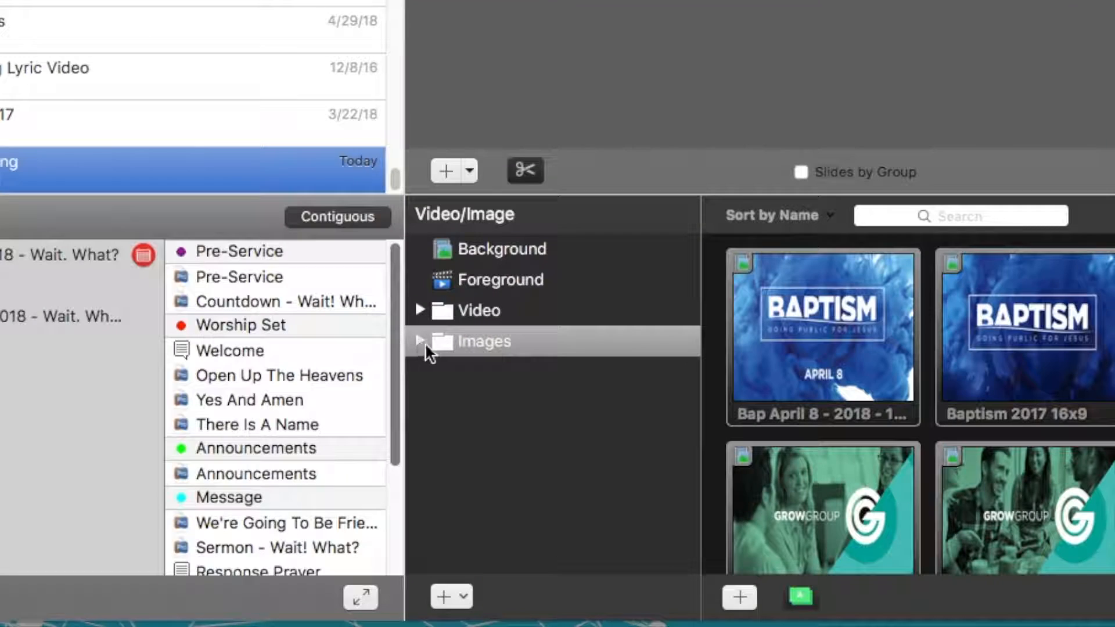
click(259, 493)
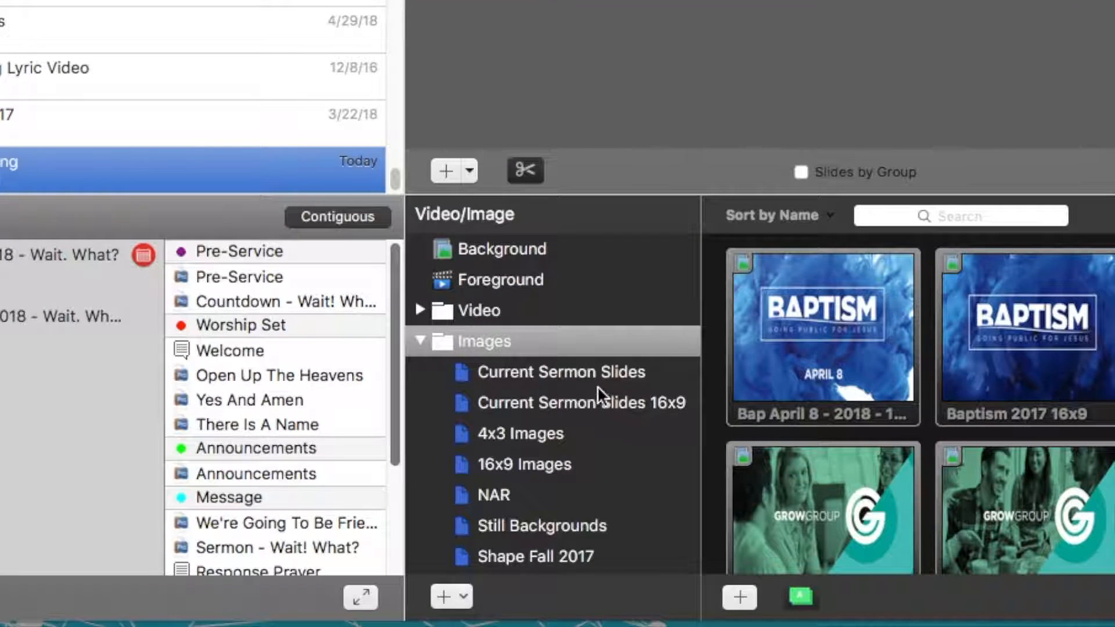
click(549, 371)
click(626, 400)
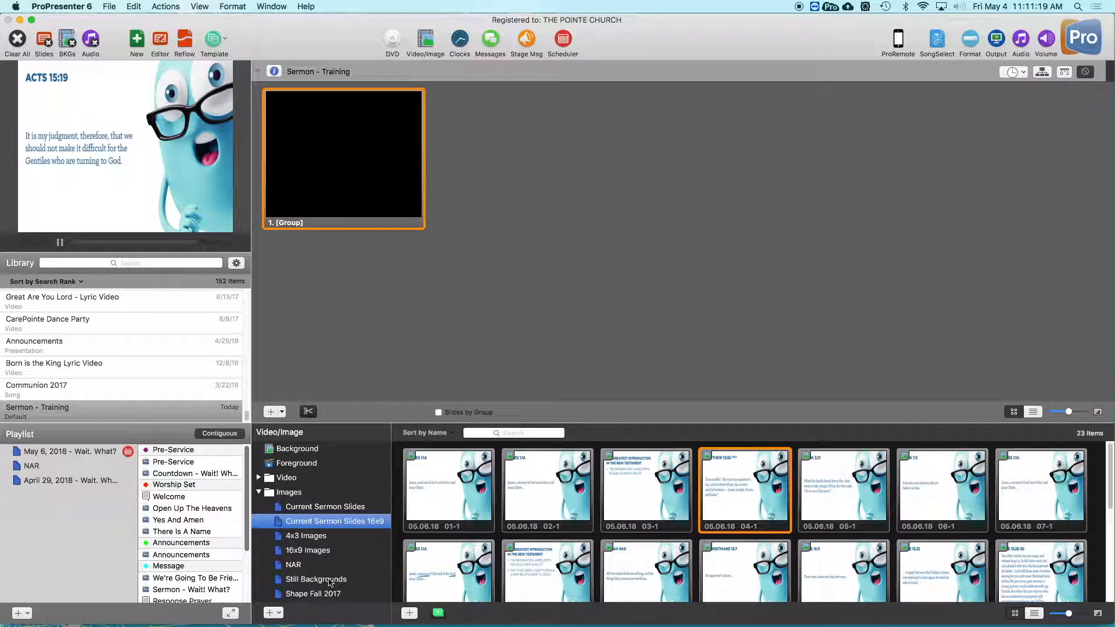
- Rename the sermon image playlists "Current Sermon Slides - CG1" and "Current Sermon Slides 16x9 - CG2", and widen the playlist column to fit the names
click(341, 509)
right_click(341, 509)
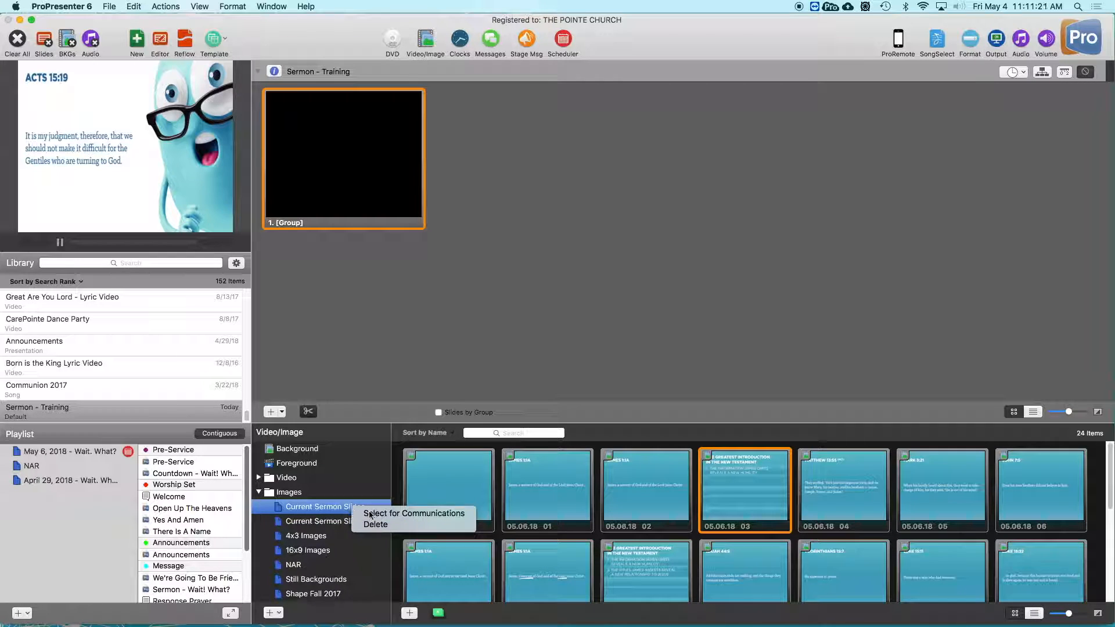
click(341, 509)
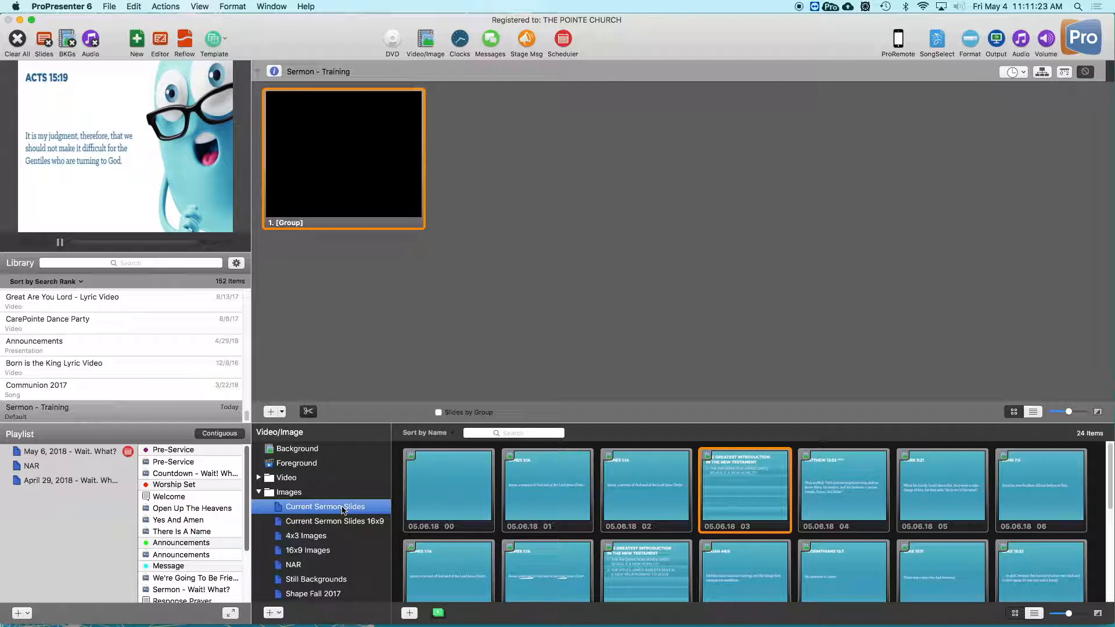
double_click(342, 511)
click(377, 507)
text(Current Sermon Slides)
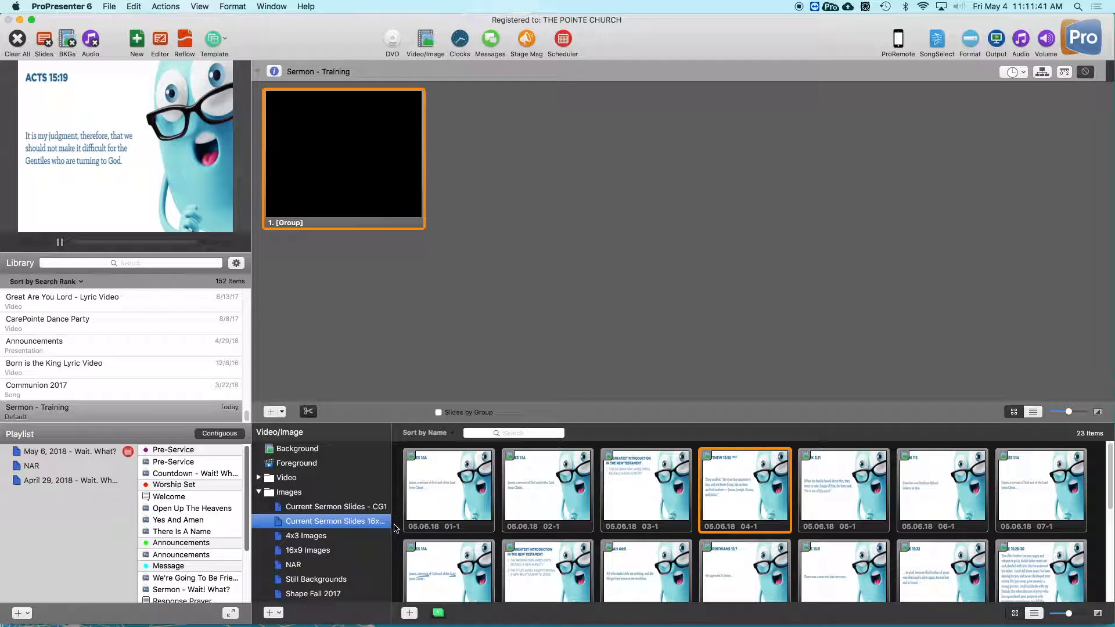
drag(391, 449, 411, 448)
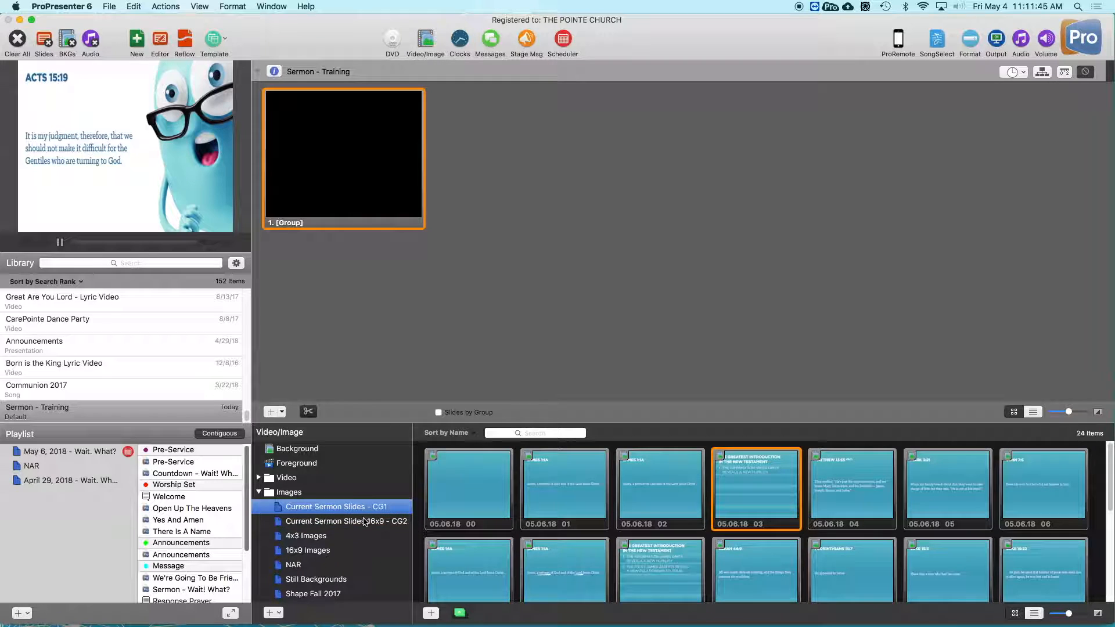
click(341, 508)
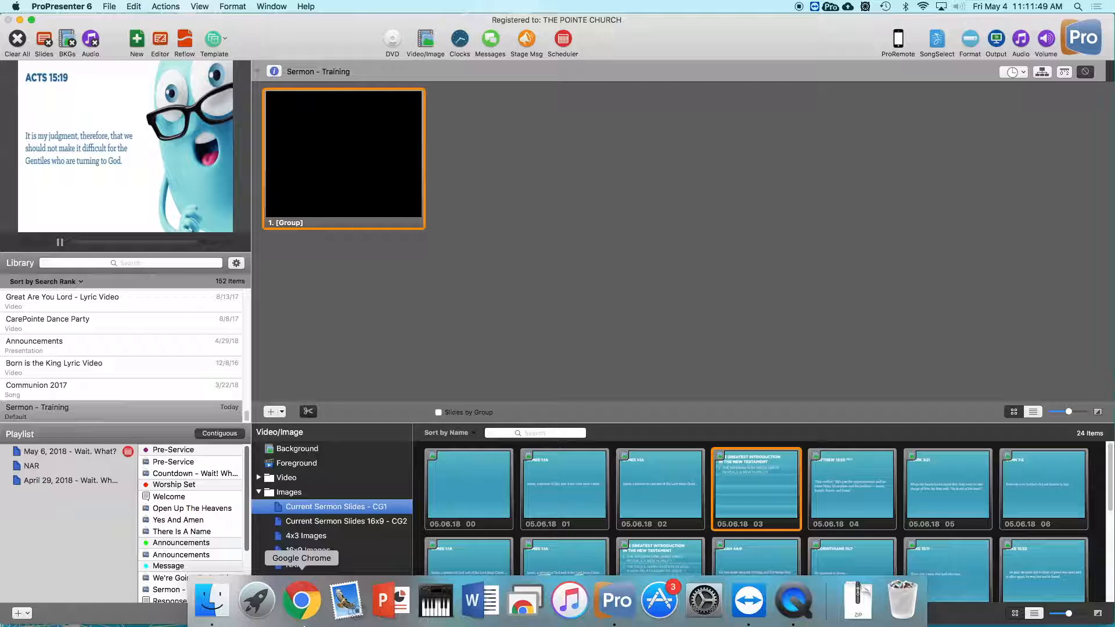
- Switch to Finder and reopen the 05.06.18 folder from Google Drive's Programming folder, moving the window clear of the media bin
click(212, 604)
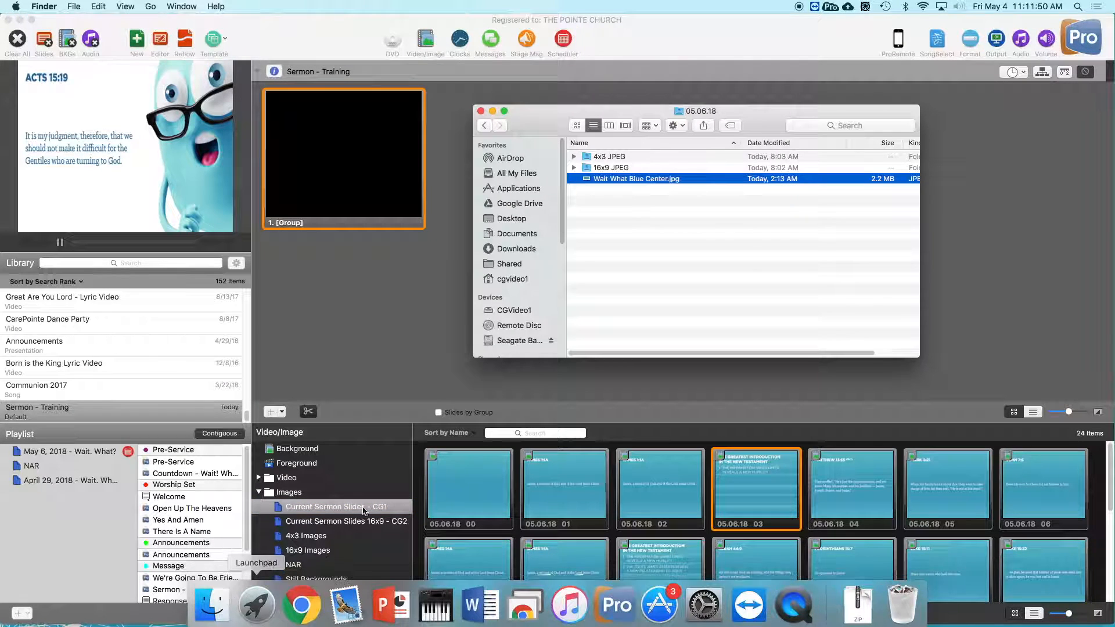
click(518, 204)
scroll(604, 250, down, 3)
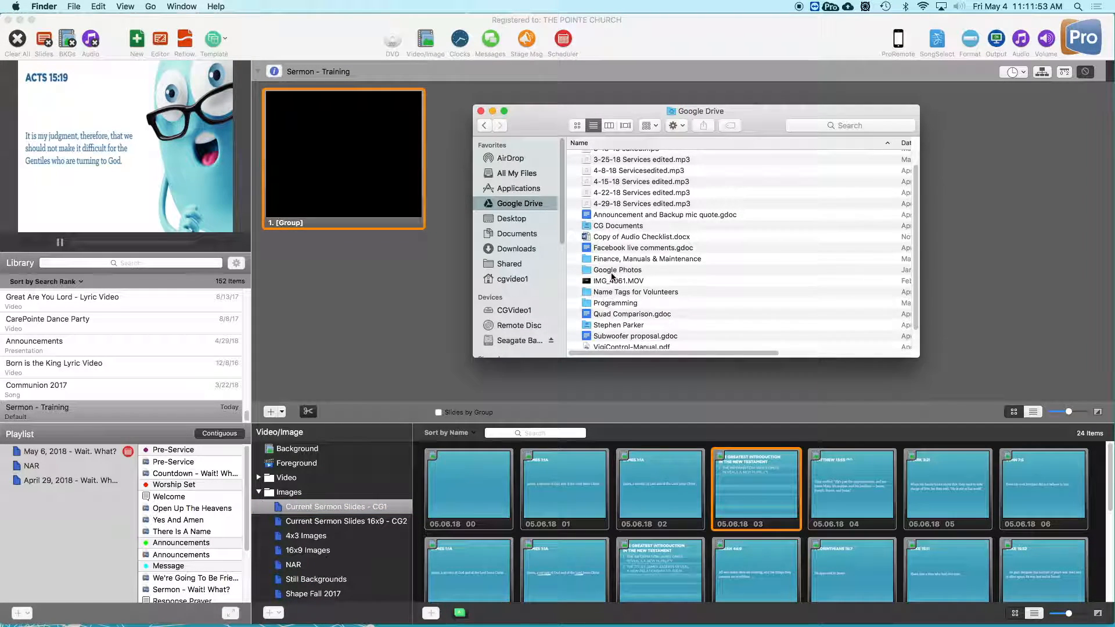
double_click(609, 303)
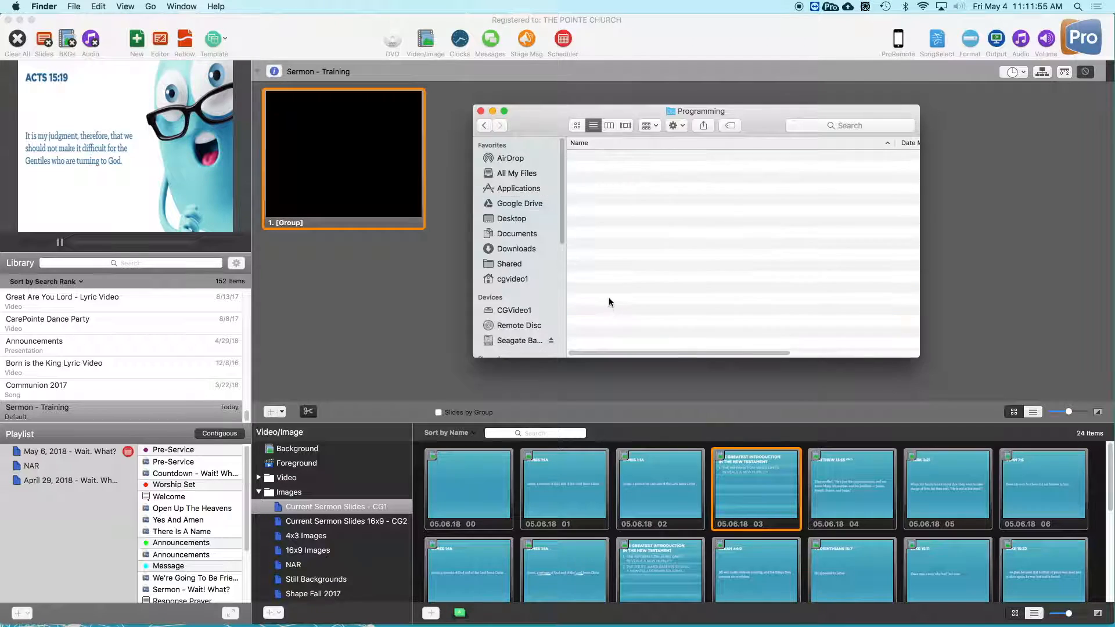
double_click(607, 180)
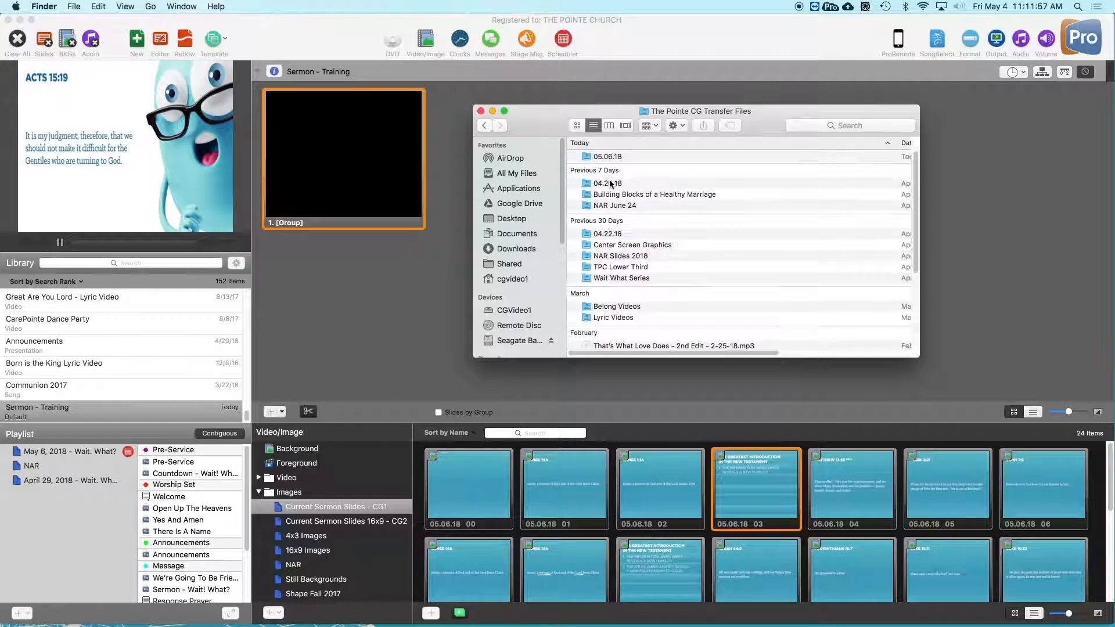
double_click(608, 156)
drag(512, 126, 387, 103)
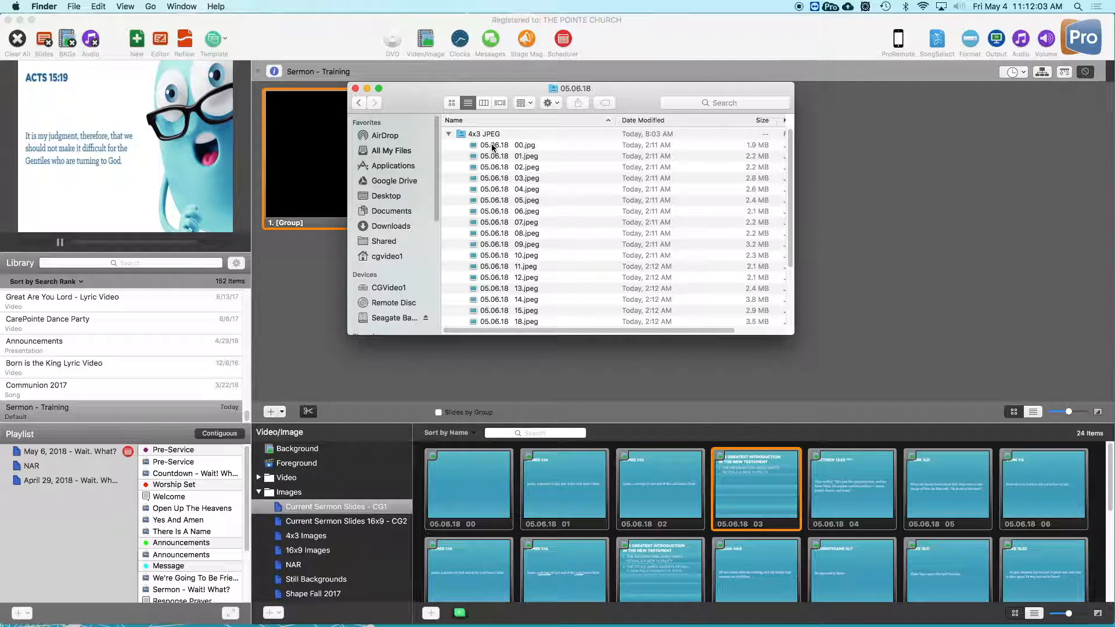
- Preview the 05.06.18 00.jpg slide and look through the numbered slide images in the 4x3 JPEG folder
click(491, 146)
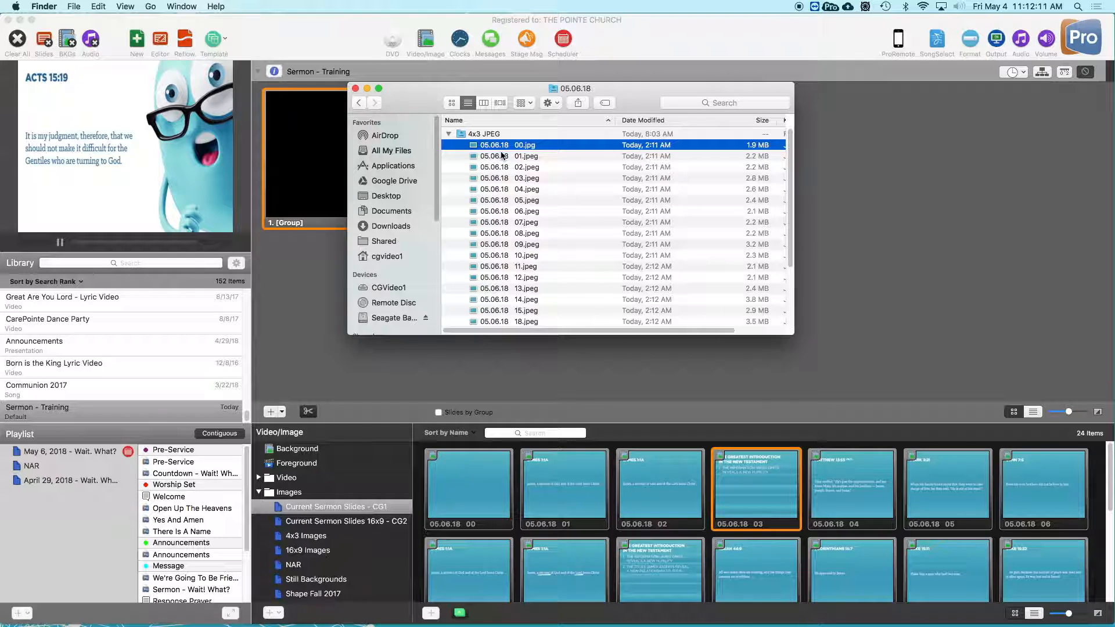
key(space)
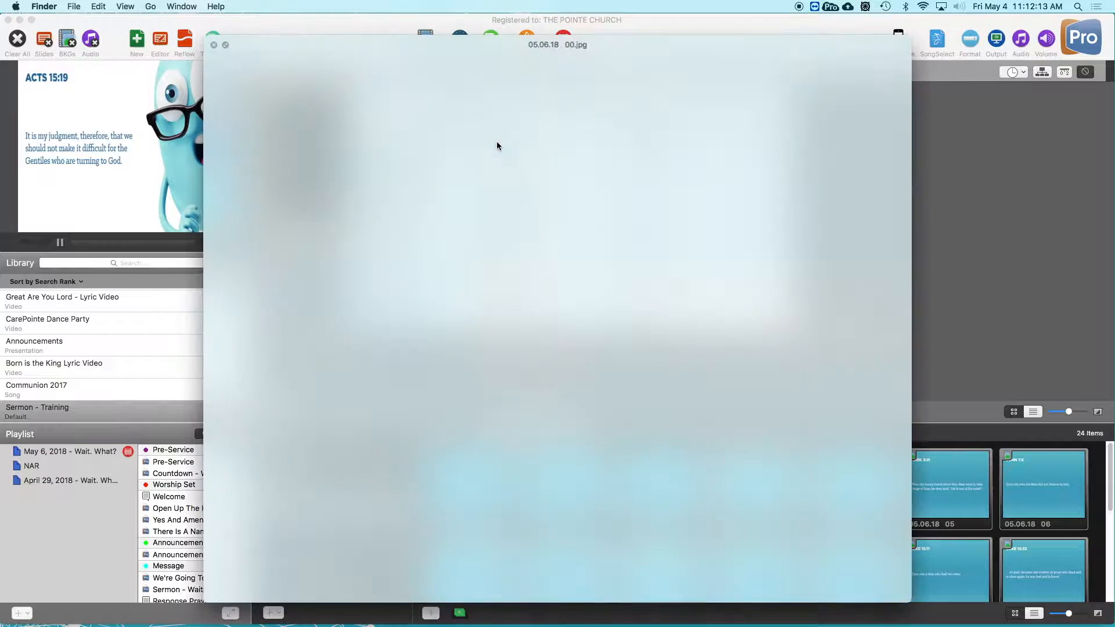
key(space)
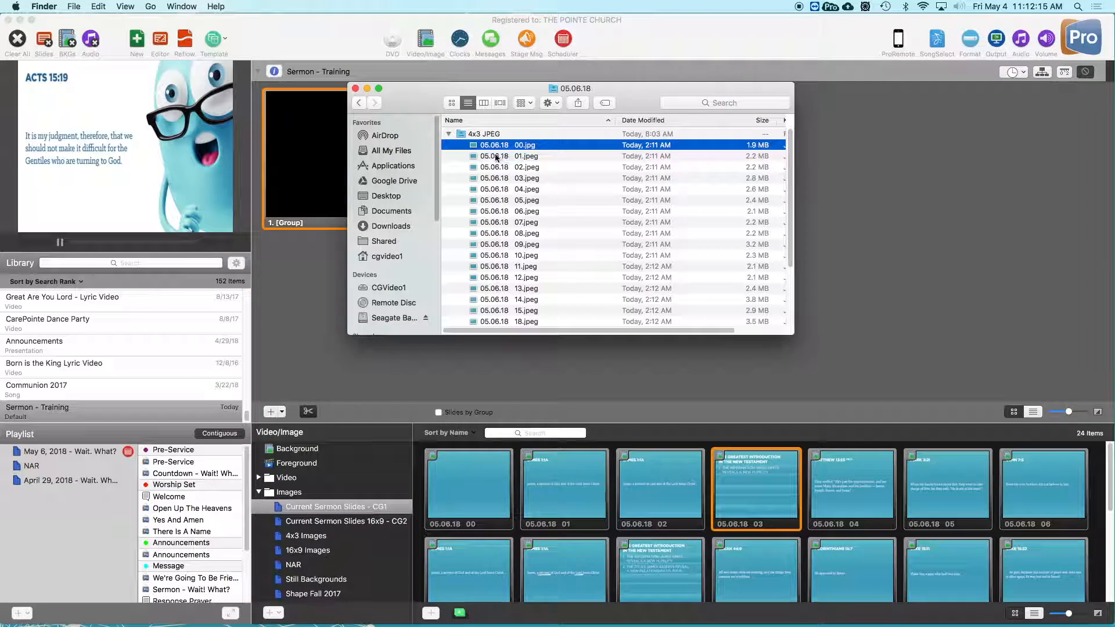
key(Down)
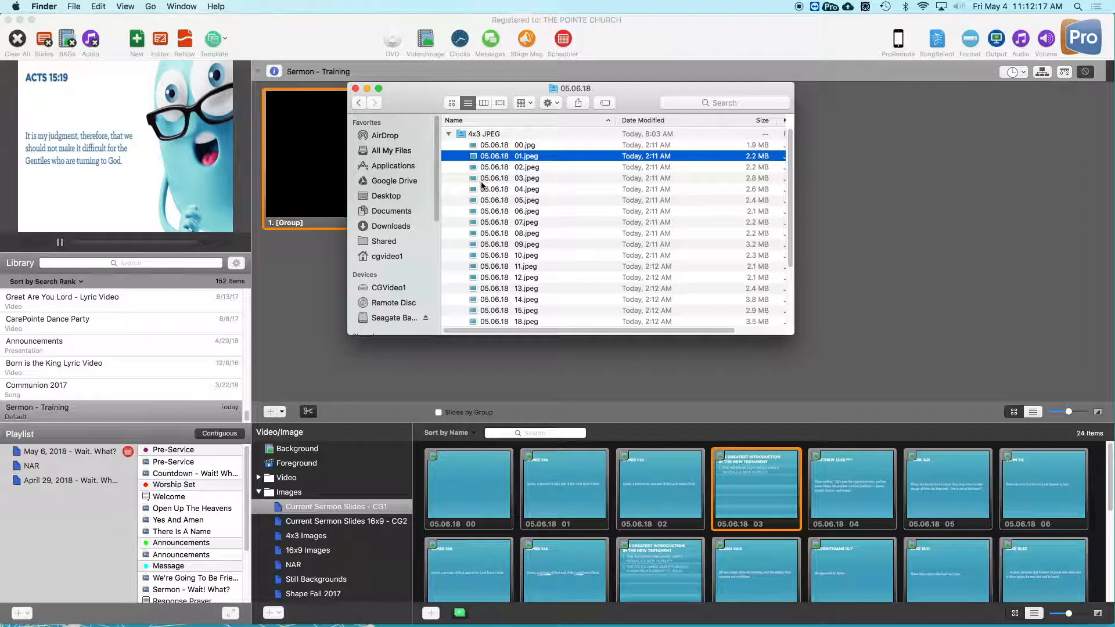
scroll(488, 167, down, 3)
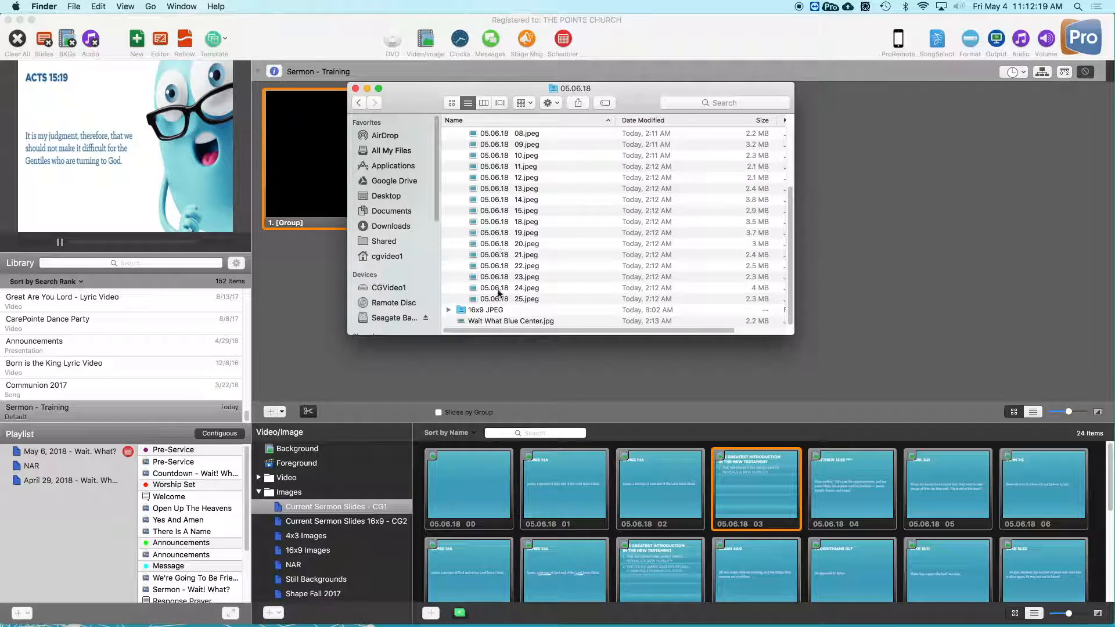
scroll(502, 267, up, 3)
scroll(490, 164, down, 3)
scroll(491, 165, up, 3)
scroll(503, 174, down, 3)
- Add all 4x3 JPEG slides from 05.06.18 00 through 25 to the Current Sermon Slides - CG1 playlist, then select the Sermon - Training document
key(Up)
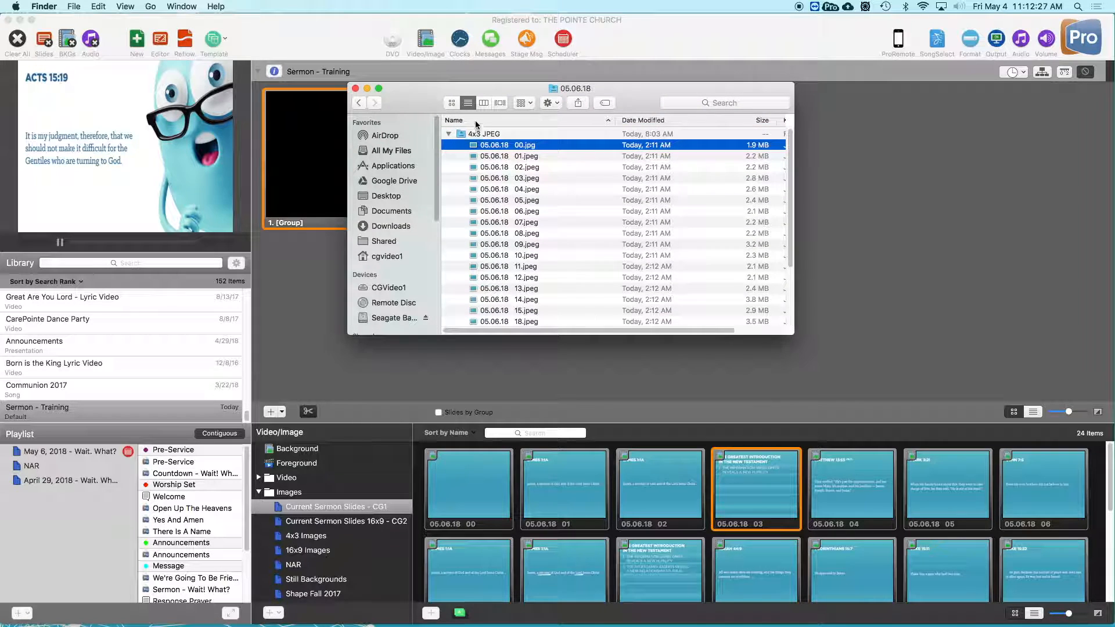
scroll(500, 244, down, 3)
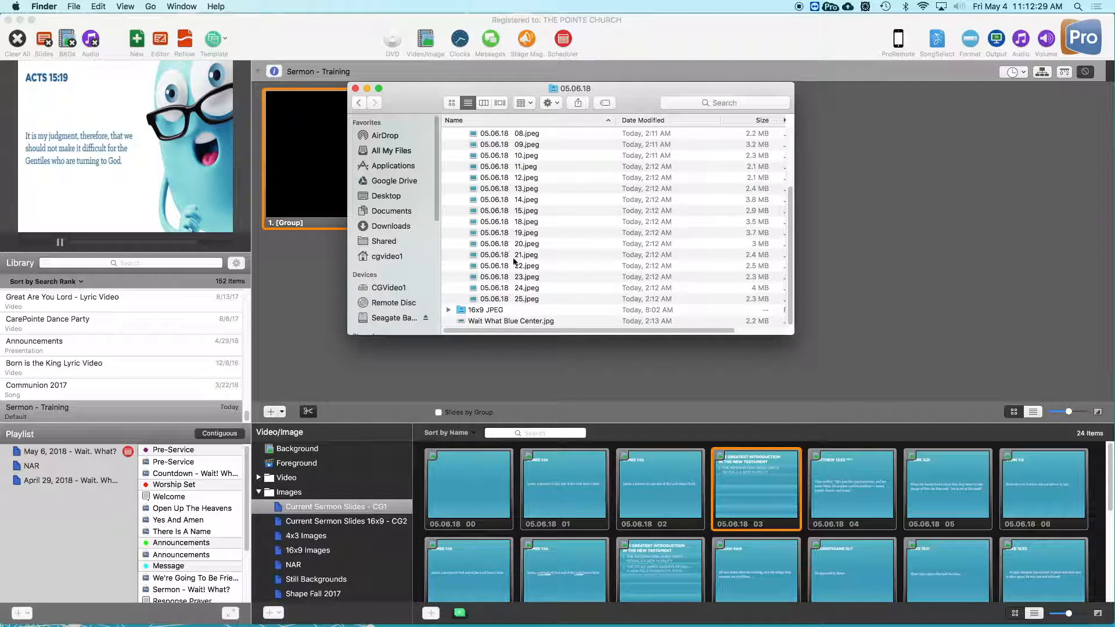
shift+click(502, 299)
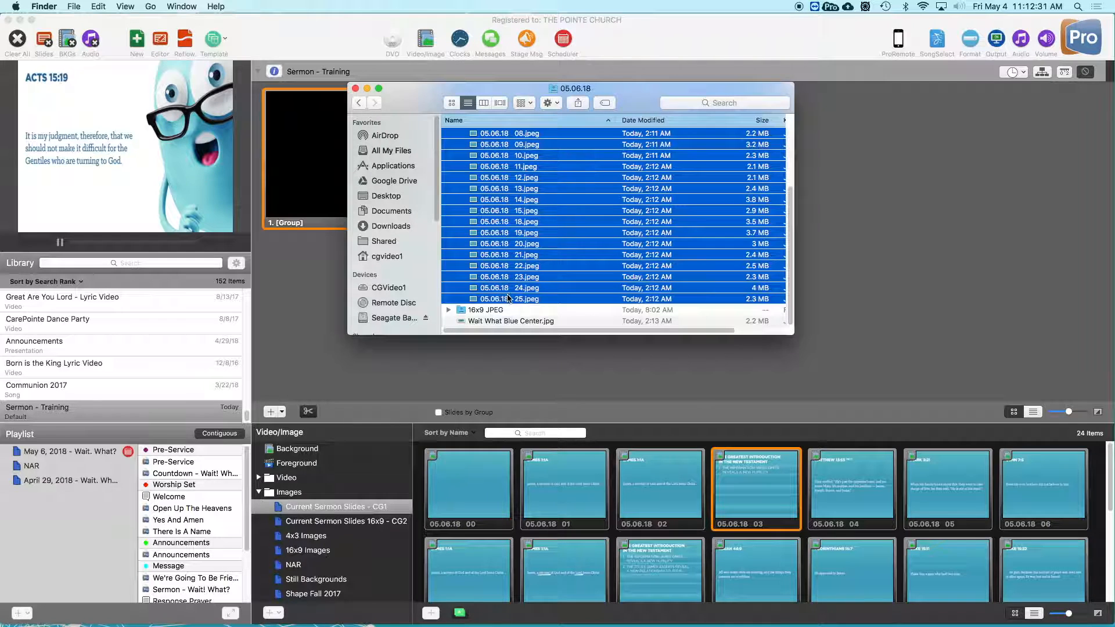
right_click(506, 214)
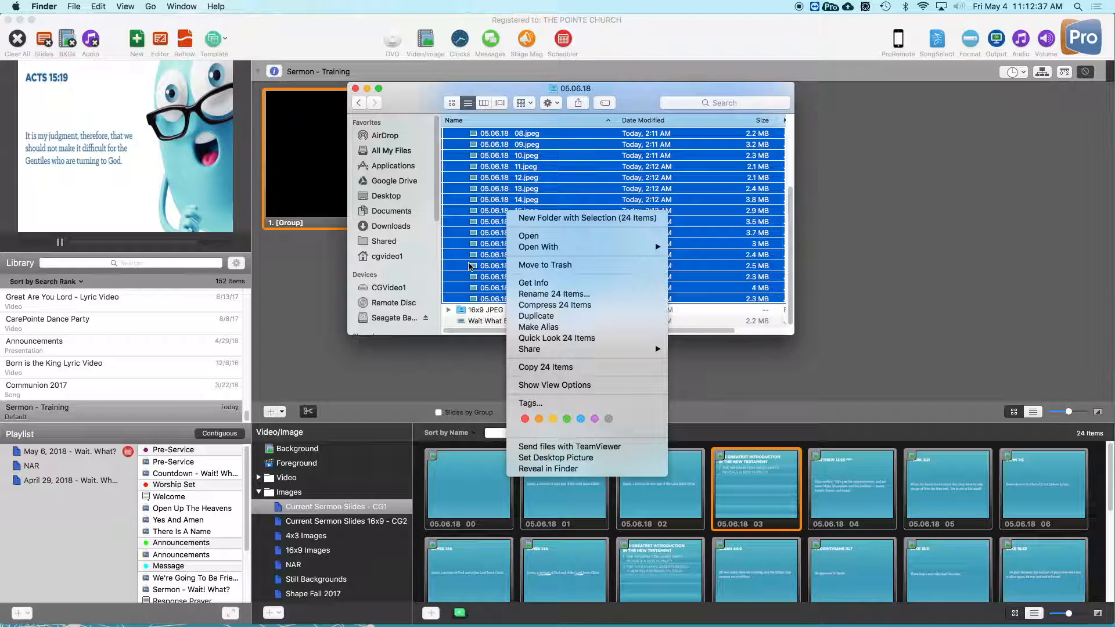
drag(469, 207, 485, 373)
drag(522, 288, 358, 507)
click(55, 413)
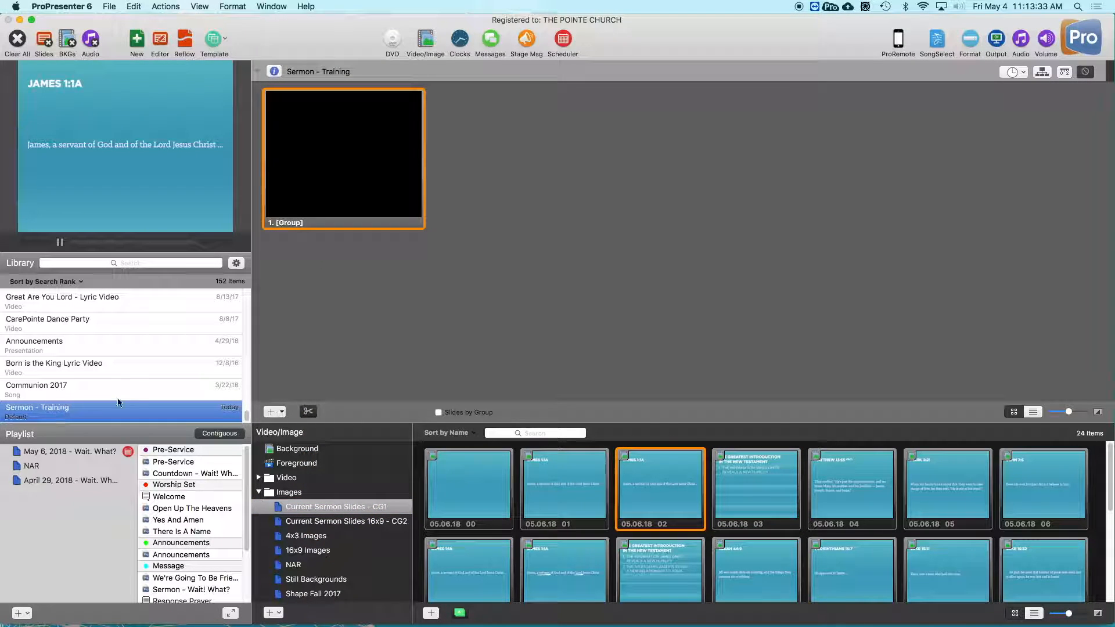
- Place the 05.06.18 00 image on the first Sermon - Training slide and add a Clear Bkg cue to it
click(505, 365)
drag(474, 487, 370, 183)
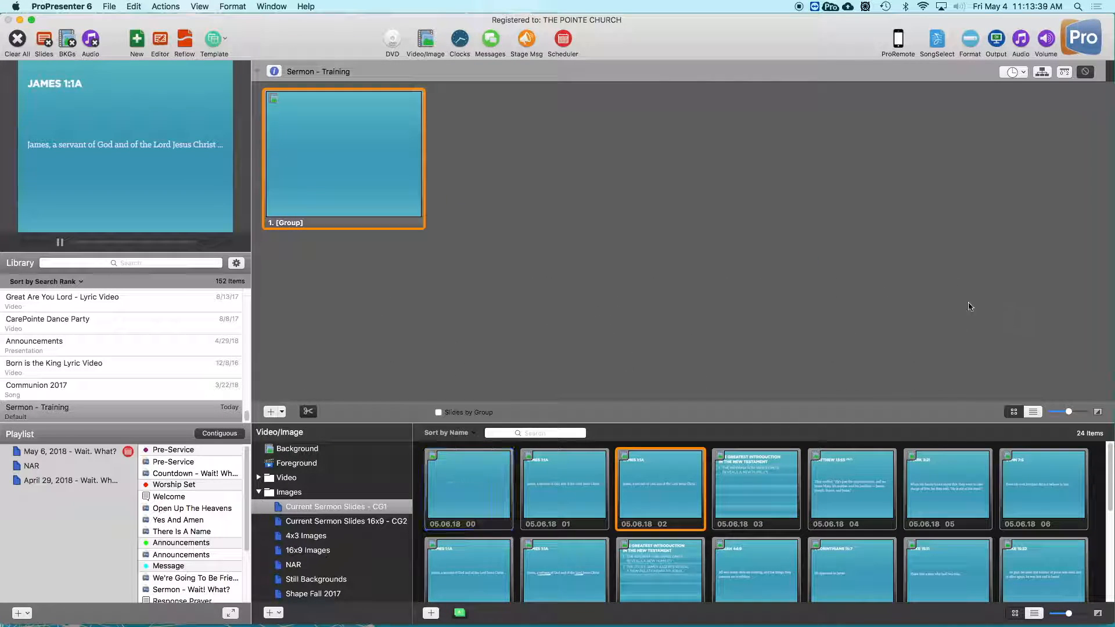
right_click(313, 142)
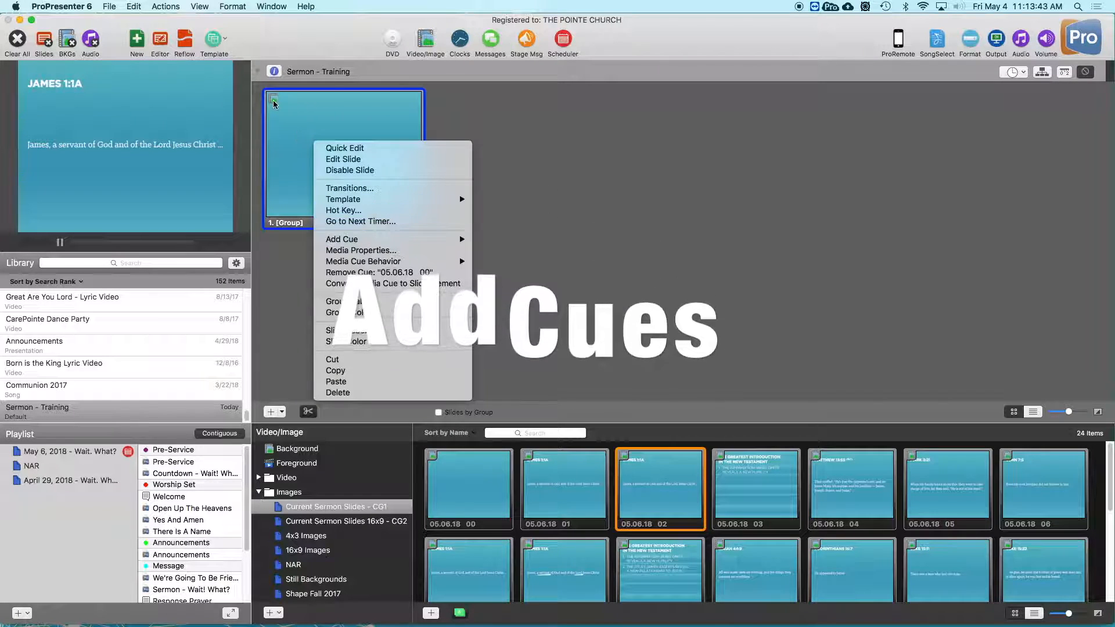
mouse_move(342, 240)
mouse_move(581, 239)
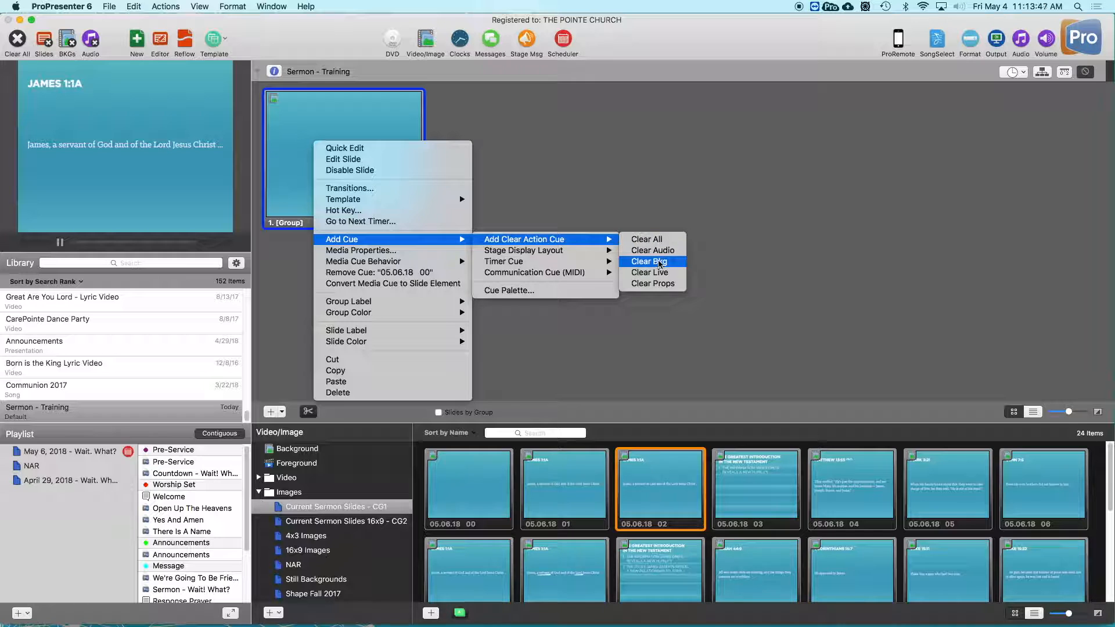
click(660, 262)
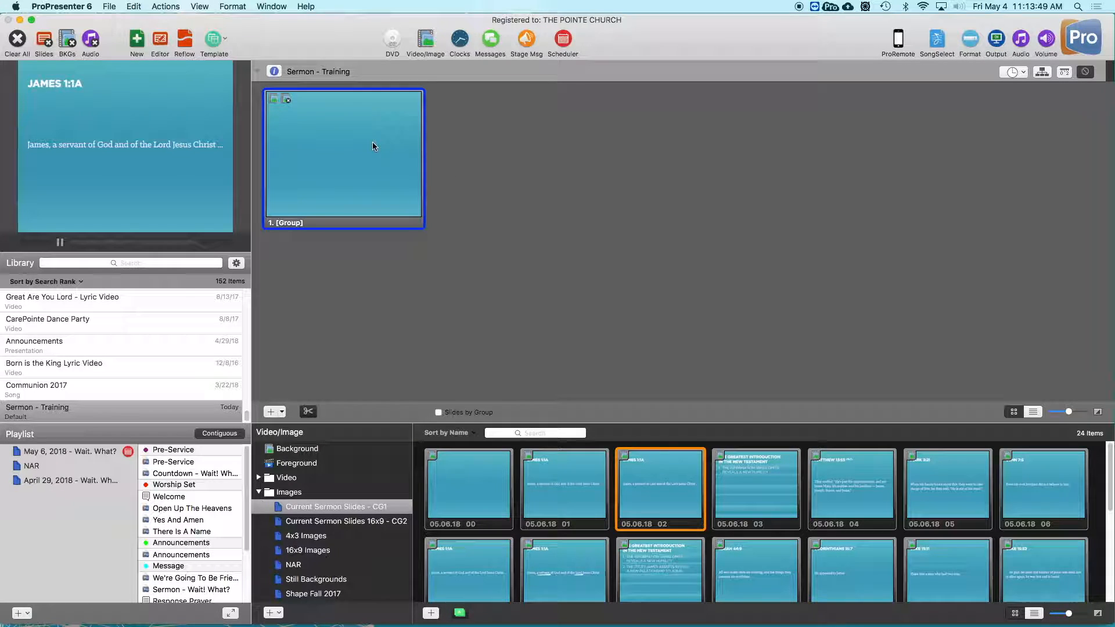
- Add a cue to the first slide that switches the stage display layout to Message
right_click(372, 143)
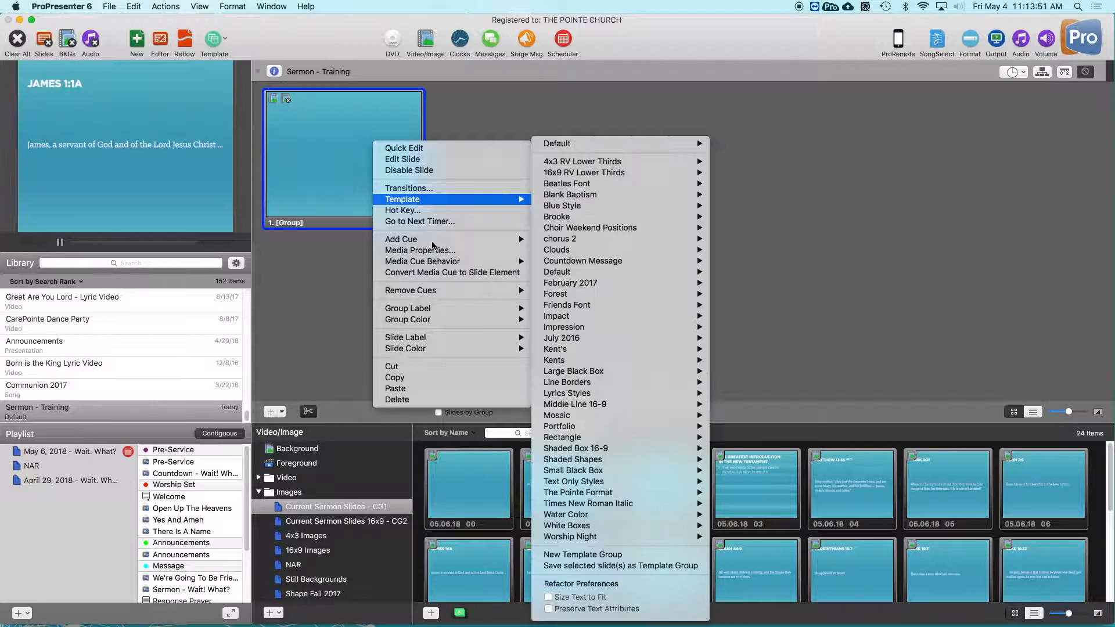
mouse_move(441, 239)
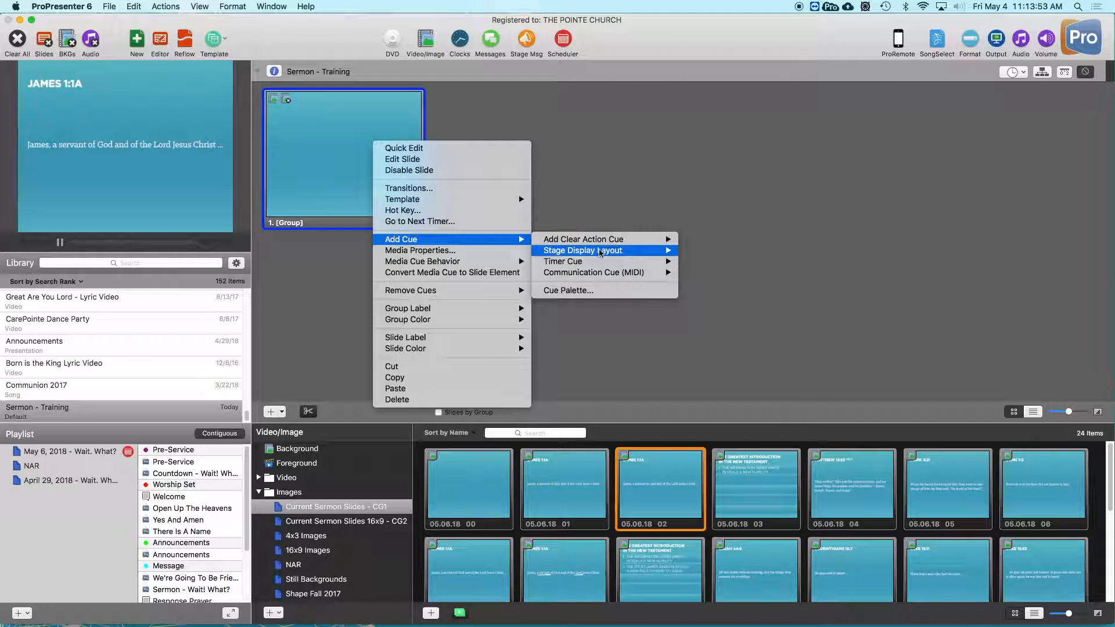
mouse_move(633, 252)
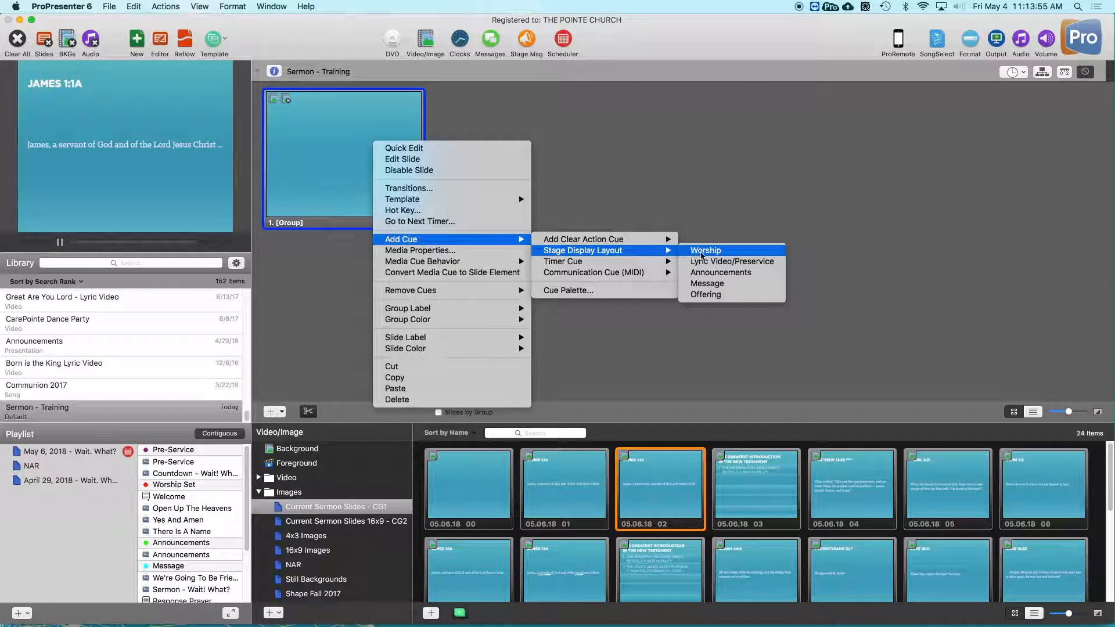
click(710, 279)
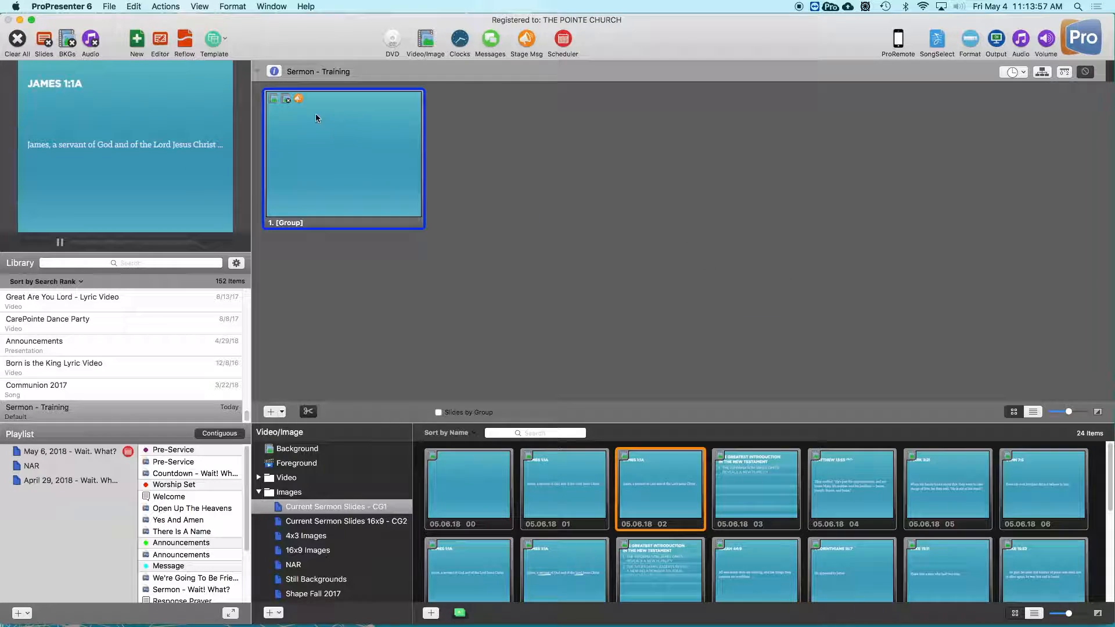
- Add a timer cue for the Message timer to the first slide
right_click(309, 132)
mouse_move(400, 225)
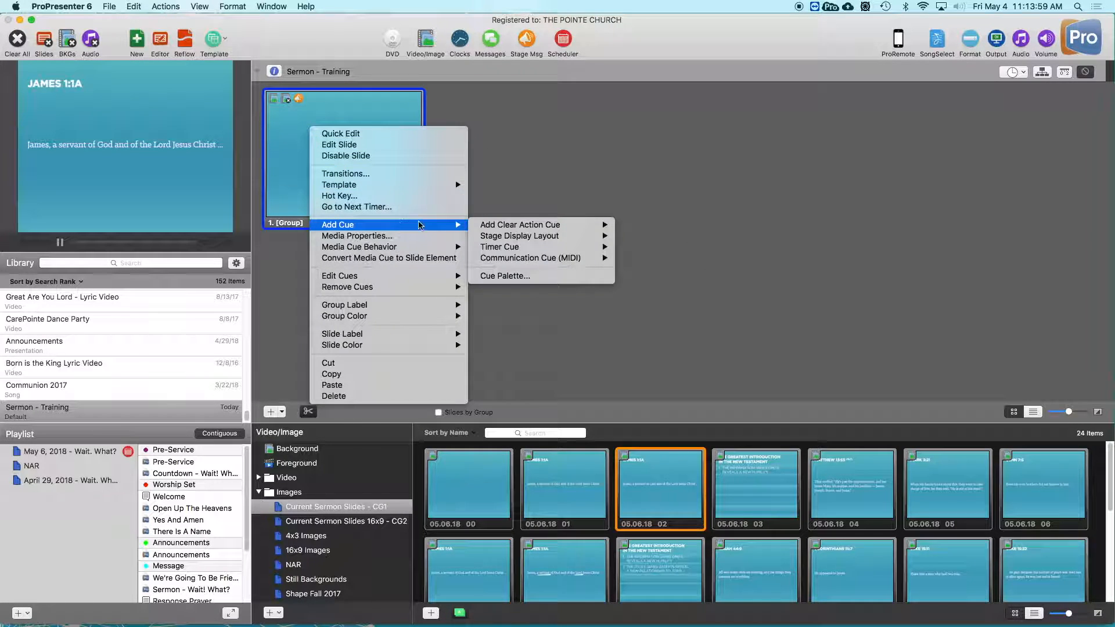
mouse_move(526, 238)
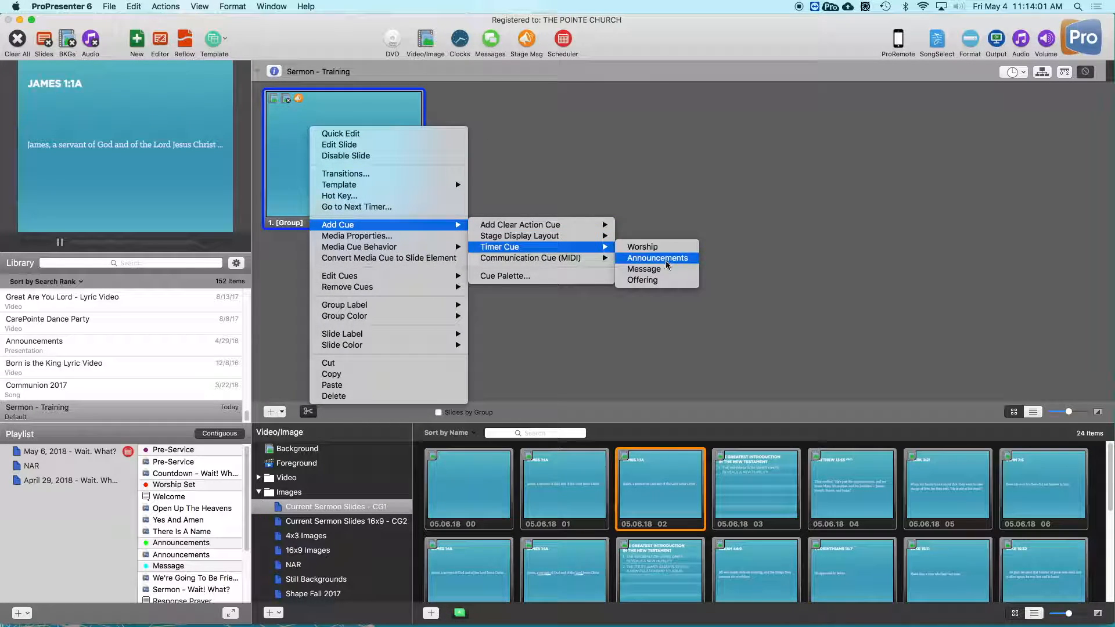
click(643, 269)
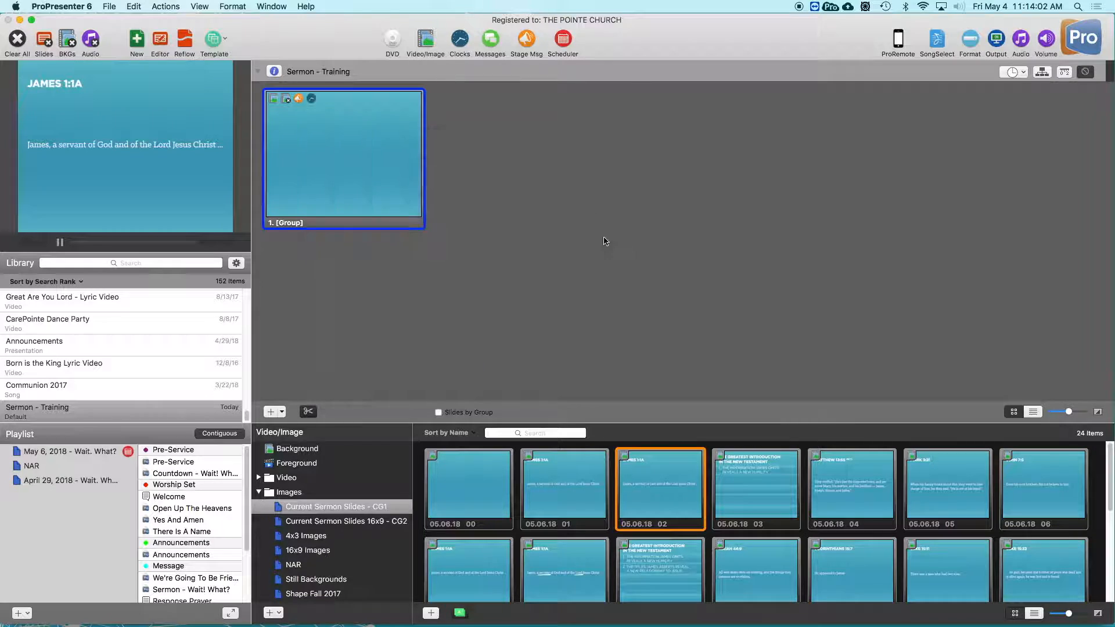
- Set the Message timer cue's action to Reset and Start Timer, and trigger the first slide with the stage display shown in the preview
right_click(330, 138)
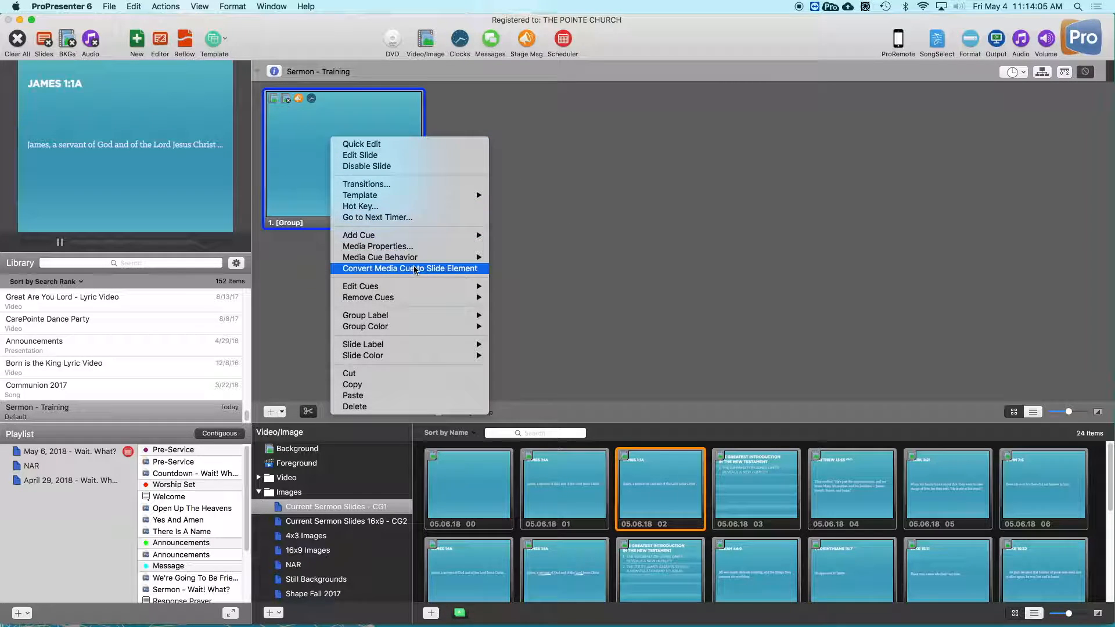
mouse_move(441, 286)
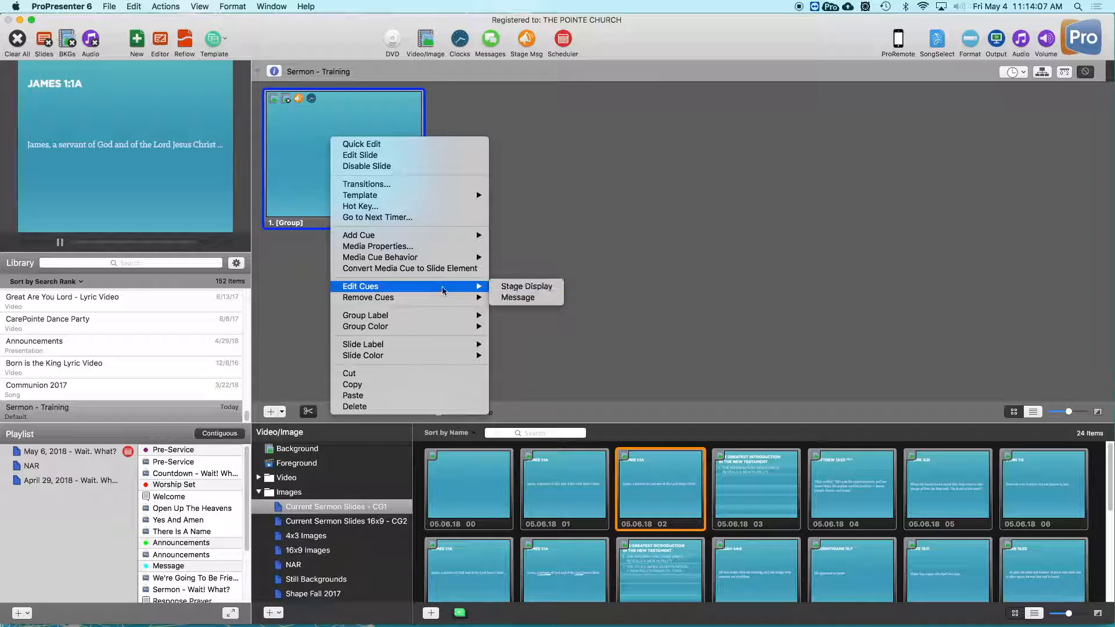
click(516, 298)
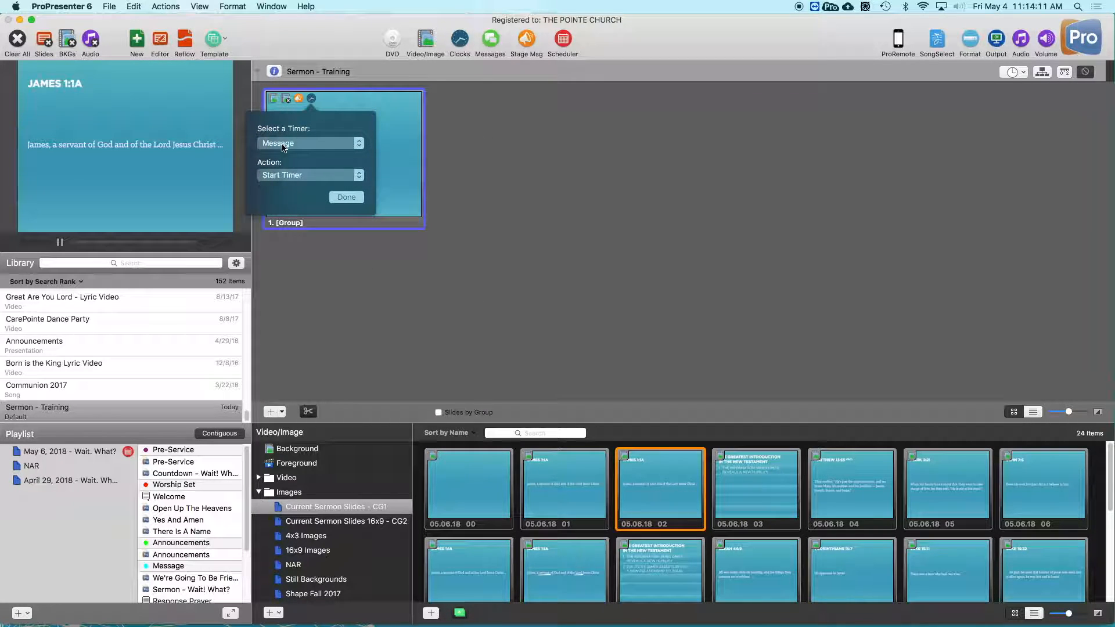
click(296, 144)
click(296, 144)
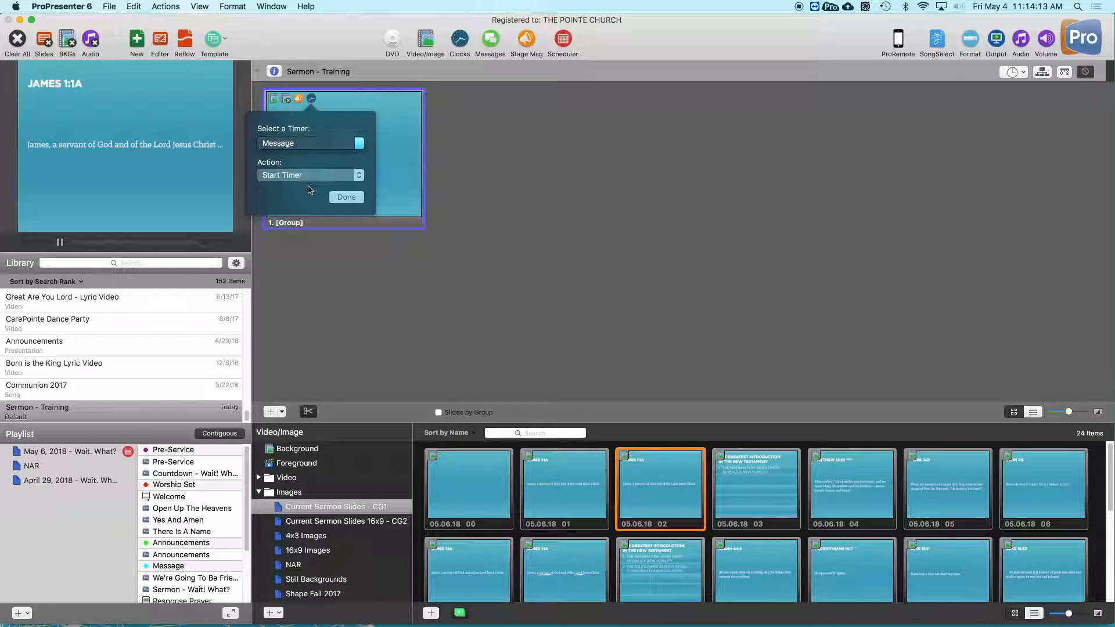
click(279, 177)
click(301, 206)
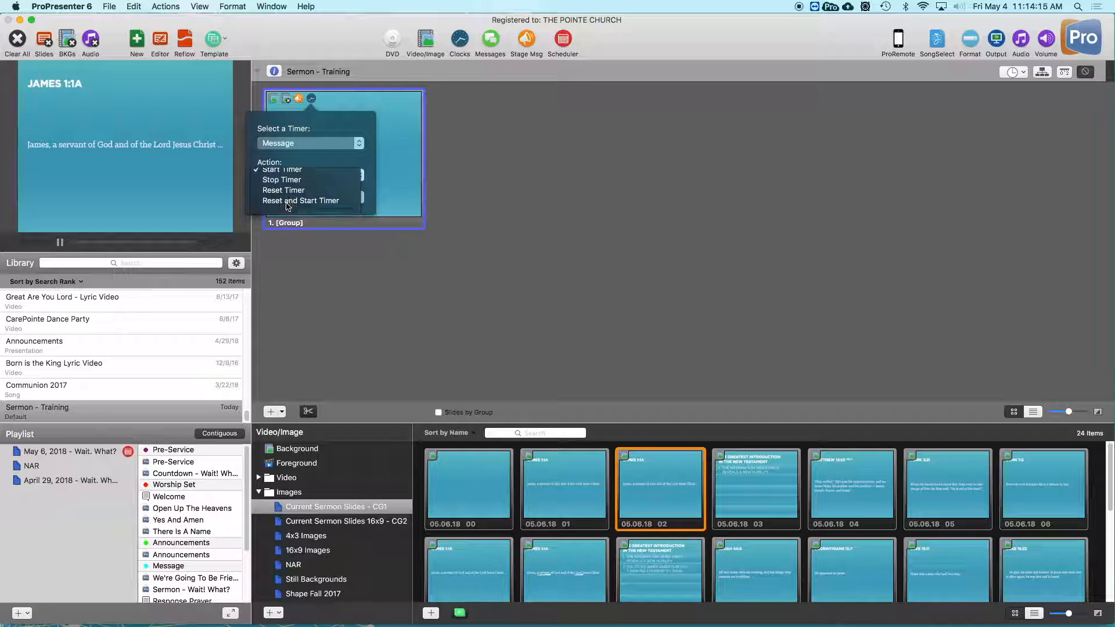
click(347, 197)
click(204, 72)
click(343, 143)
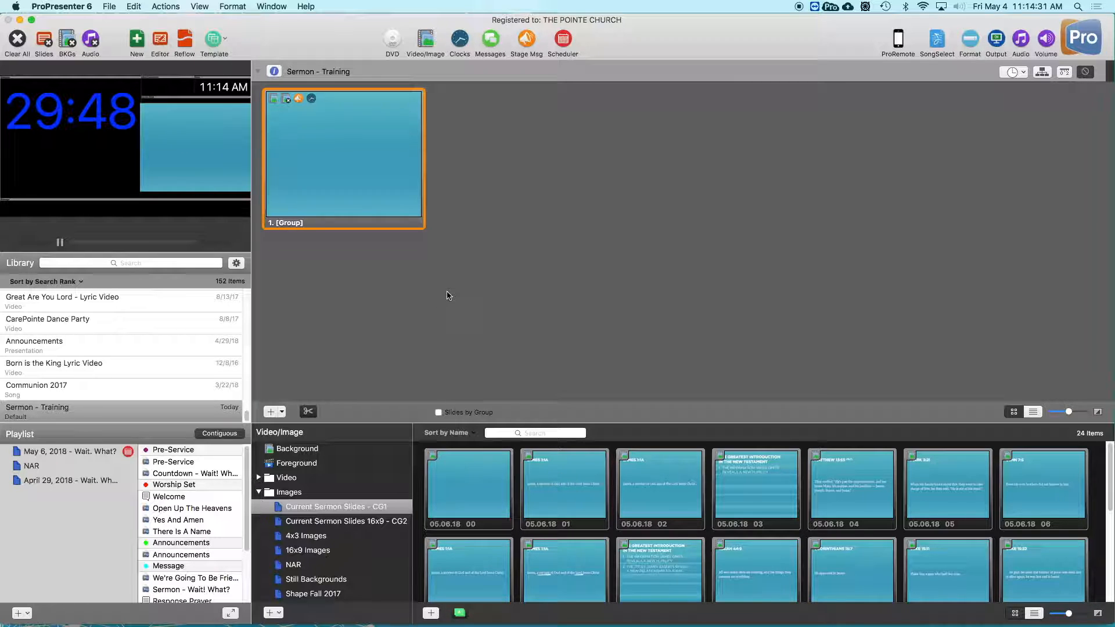
- Add all images of the Current Sermon Slides - CG1 playlist except 05.06.18 00 to the Sermon - Training presentation, following the first slide
click(564, 491)
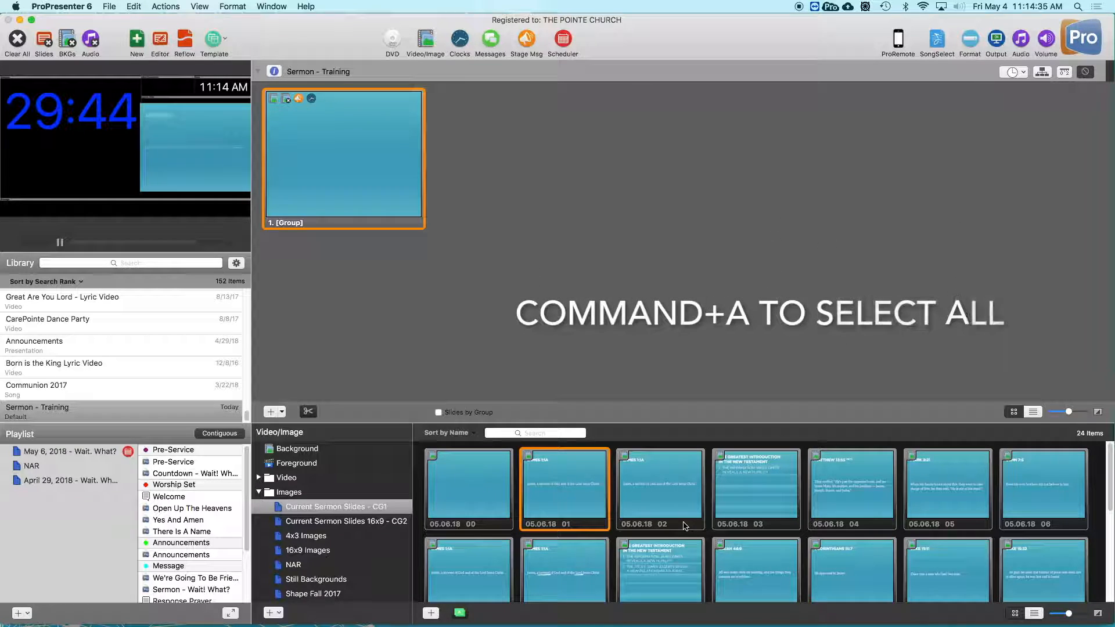
key(super+a)
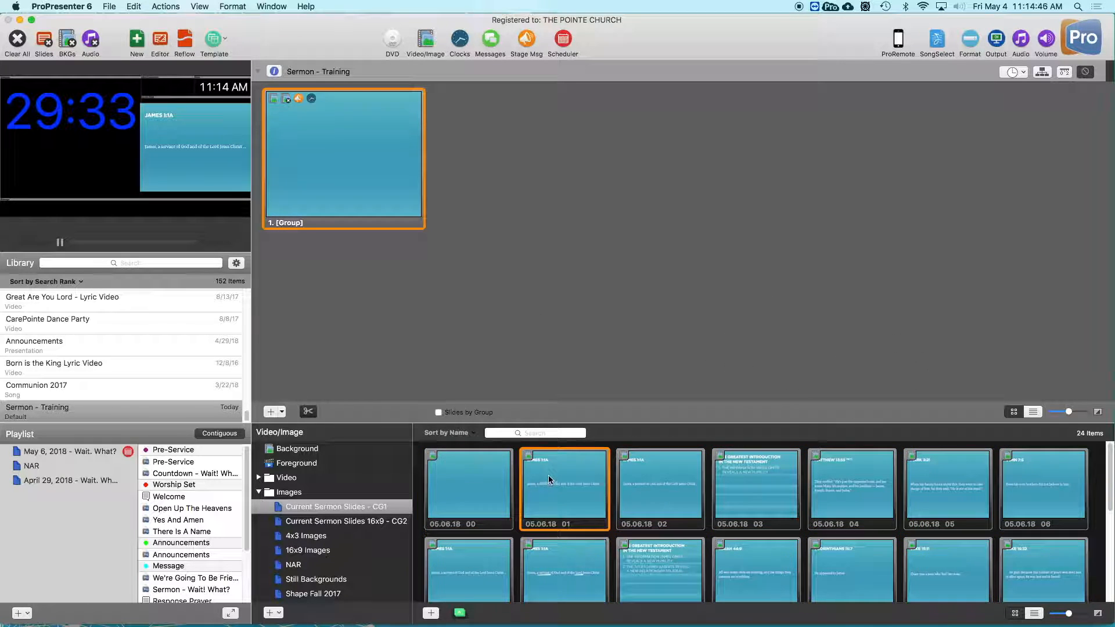
super+click(467, 483)
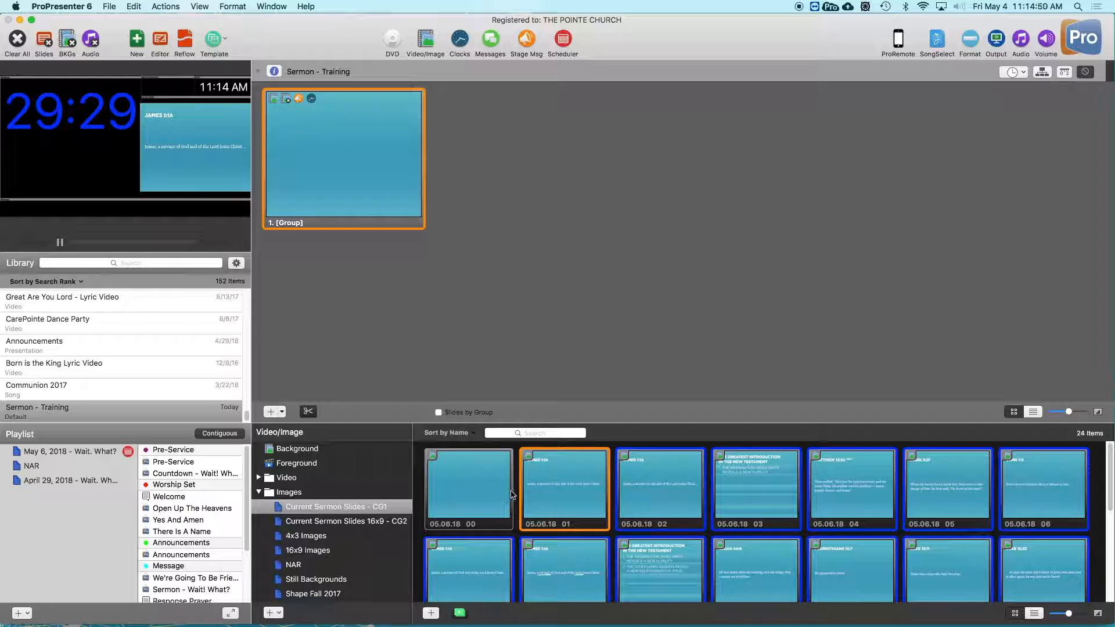
drag(646, 491, 634, 243)
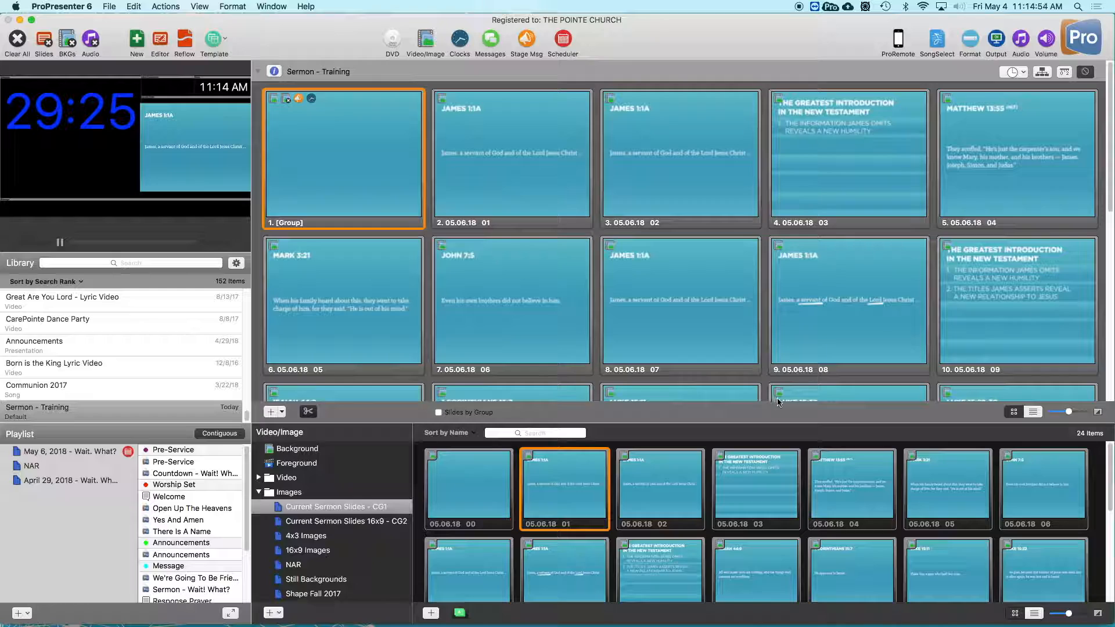
scroll(662, 338, down, 10)
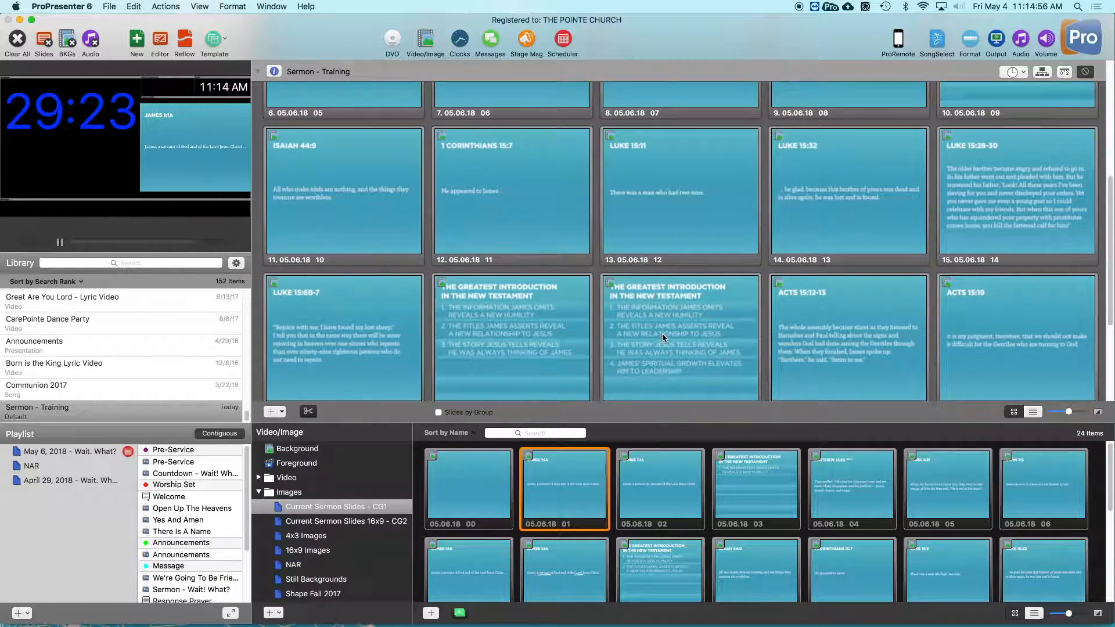
scroll(662, 336, up, 10)
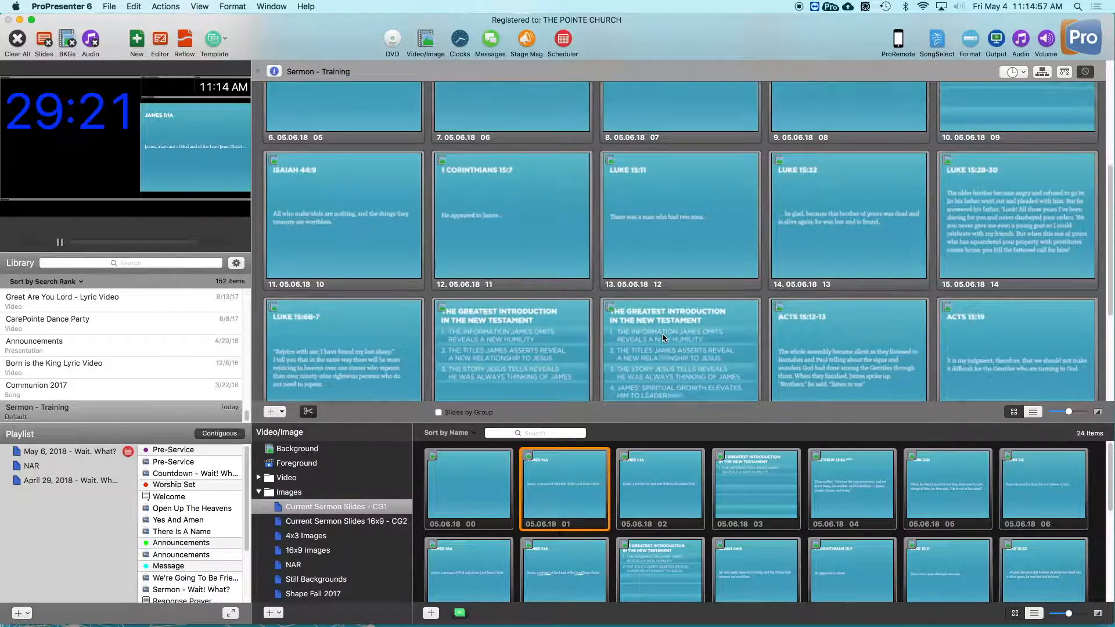
scroll(663, 335, up, 2)
- Insert the blank 05.06.18 00 image after slide 05.06.18 03 and again after slide 05.06.18 12
click(517, 466)
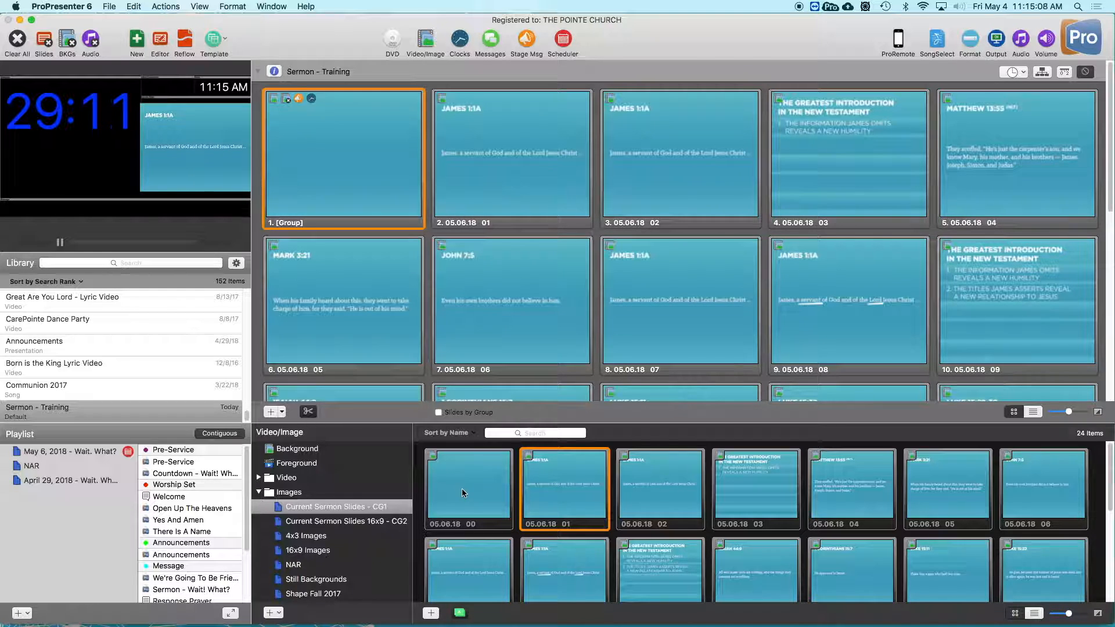
drag(461, 489, 931, 171)
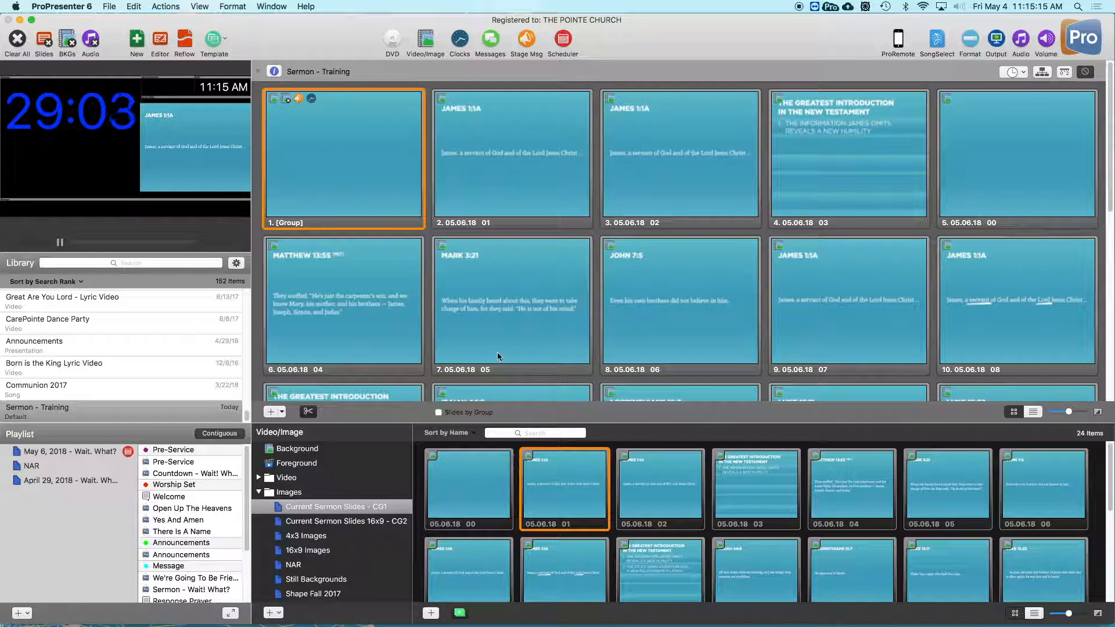
scroll(498, 352, down, 5)
drag(460, 504, 923, 290)
- Insert the blank 05.06.18 00 image after slide 05.06.18 23 and at the end of the presentation after 05.06.18 25
scroll(647, 342, down, 3)
scroll(647, 343, down, 3)
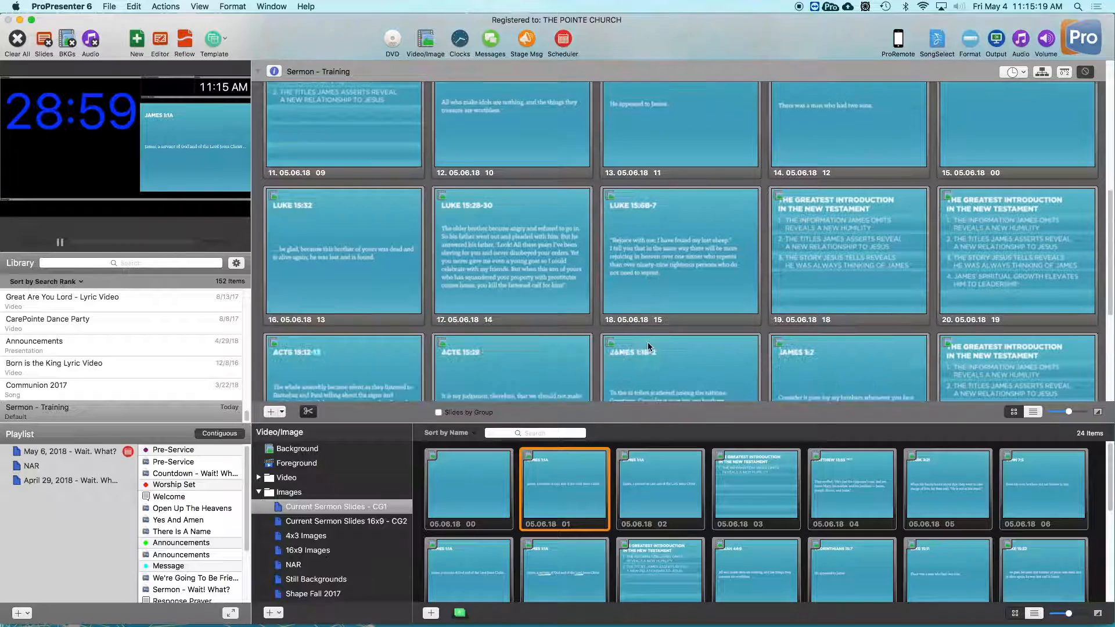
scroll(635, 328, down, 2)
drag(466, 482, 923, 305)
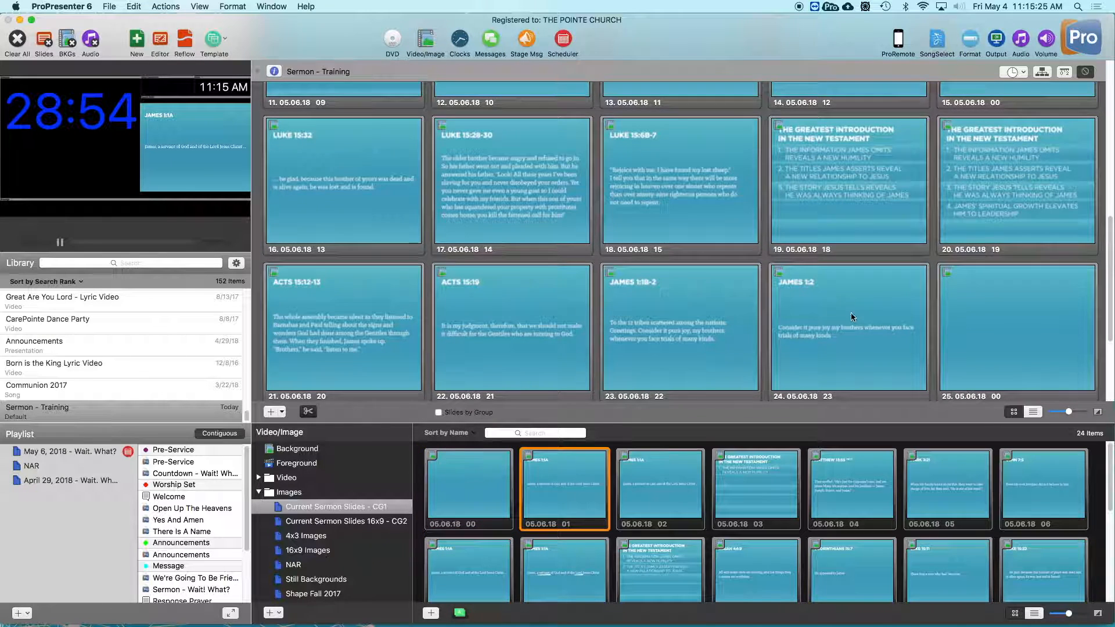
scroll(855, 312, down, 3)
drag(469, 483, 752, 346)
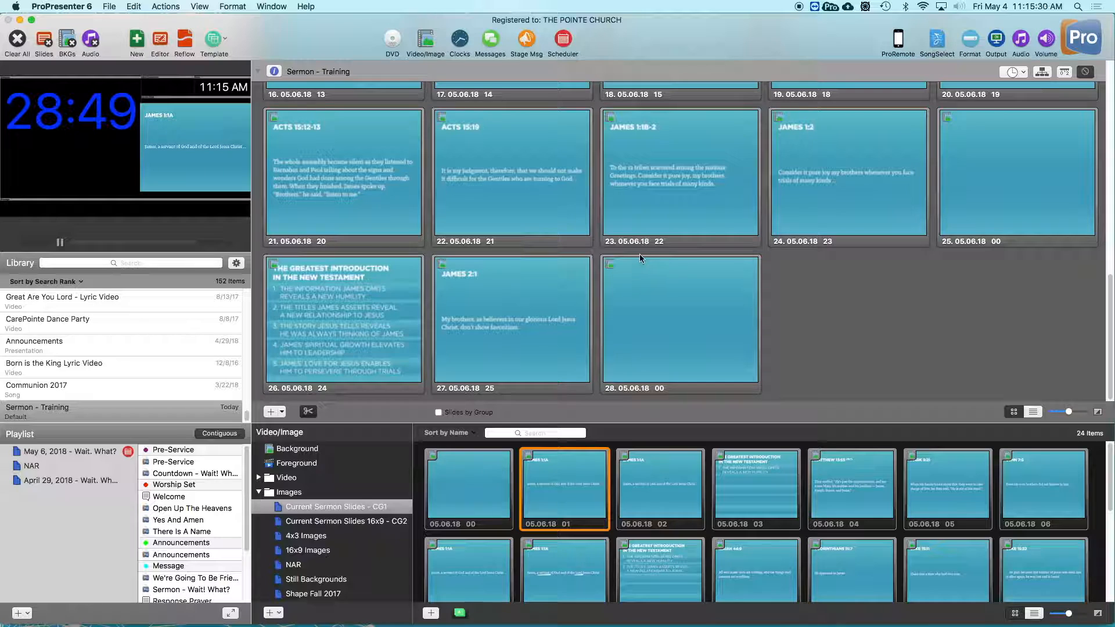
- Hide the media bin, select all slides in the presentation and convert their media cues to slide elements
scroll(632, 266, up, 3)
click(424, 41)
scroll(619, 331, up, 3)
click(633, 323)
click(643, 360)
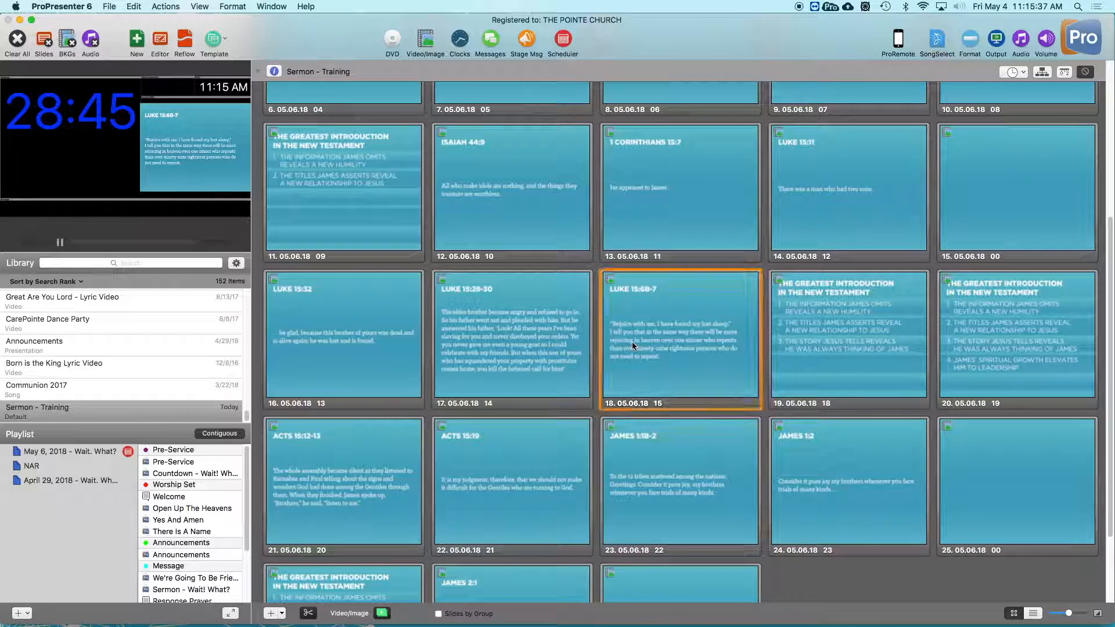
key(super+a)
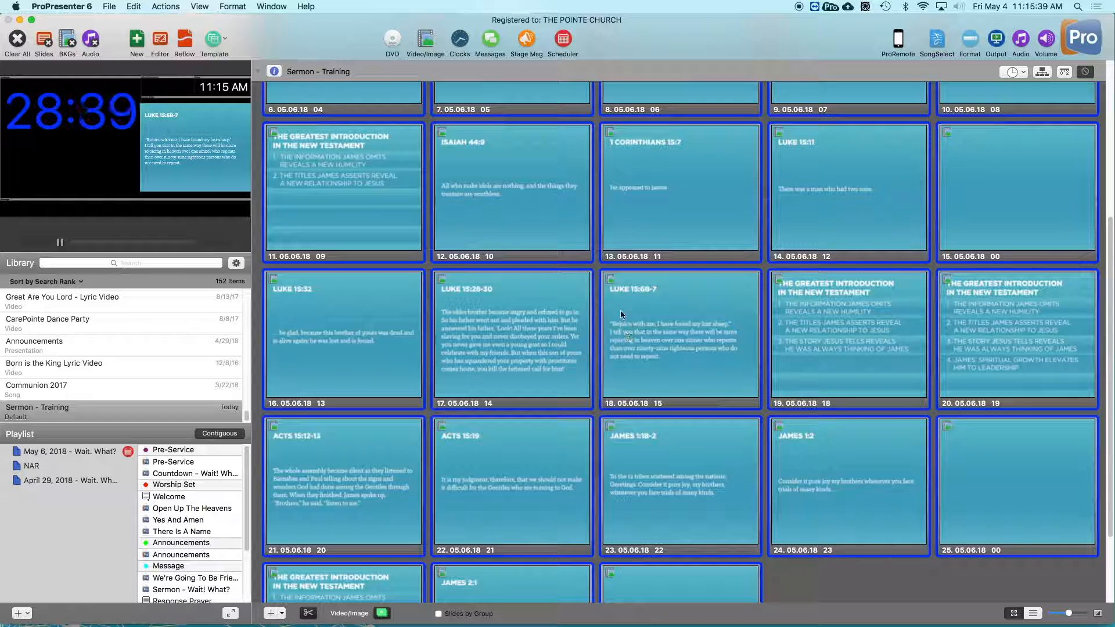
right_click(559, 203)
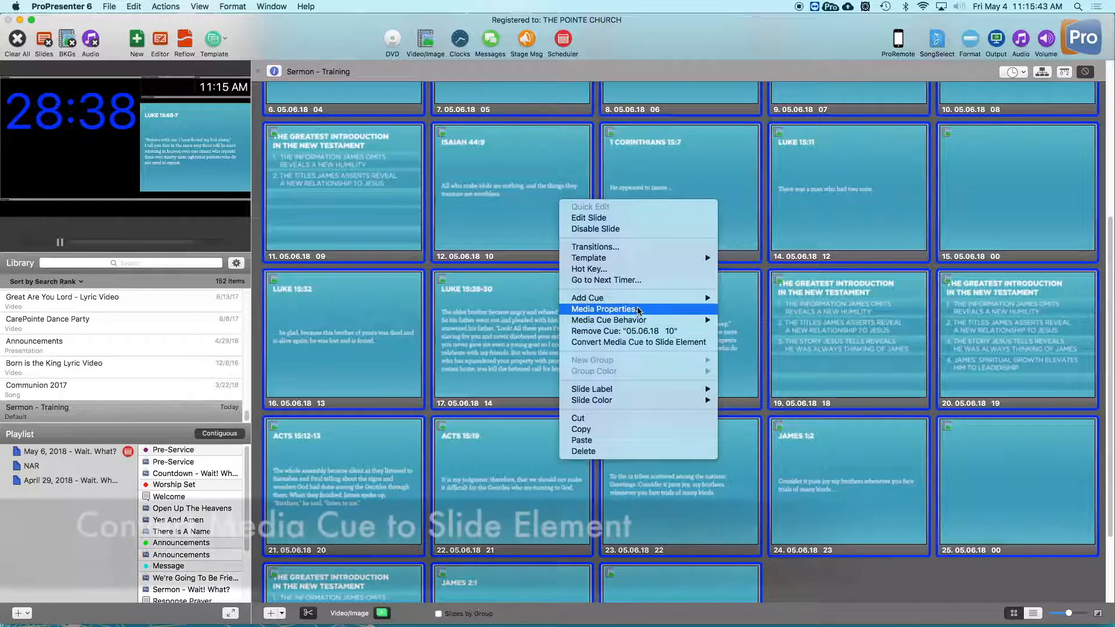
click(618, 341)
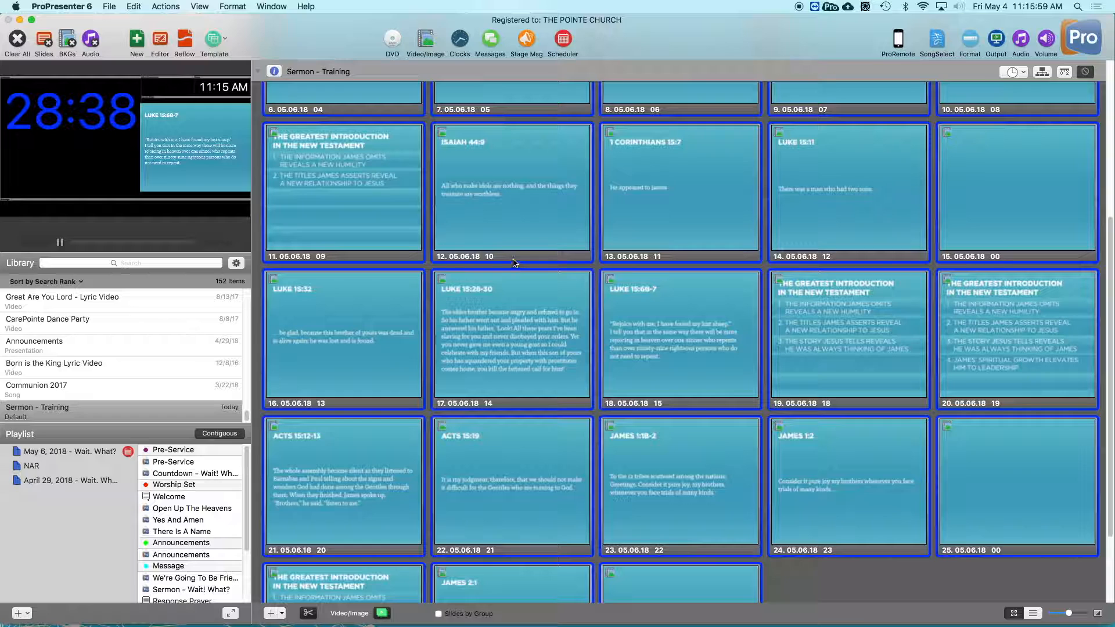
- Trigger the first slide, advance through the following slides, and look over the remaining slides to the end of the presentation
scroll(339, 155, up, 1)
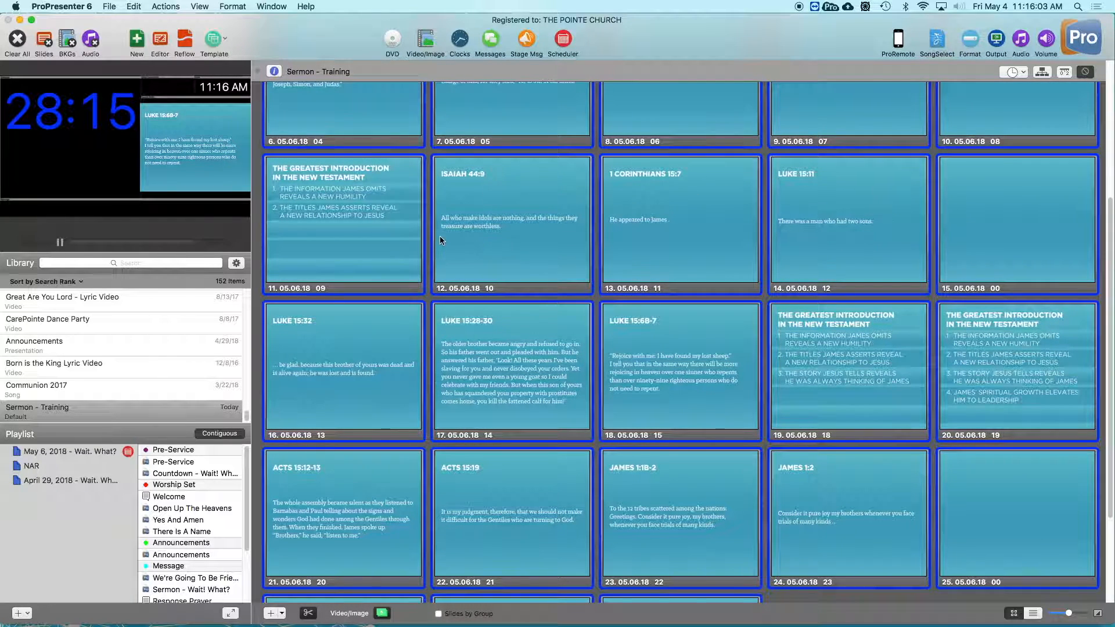
scroll(440, 236, up, 2)
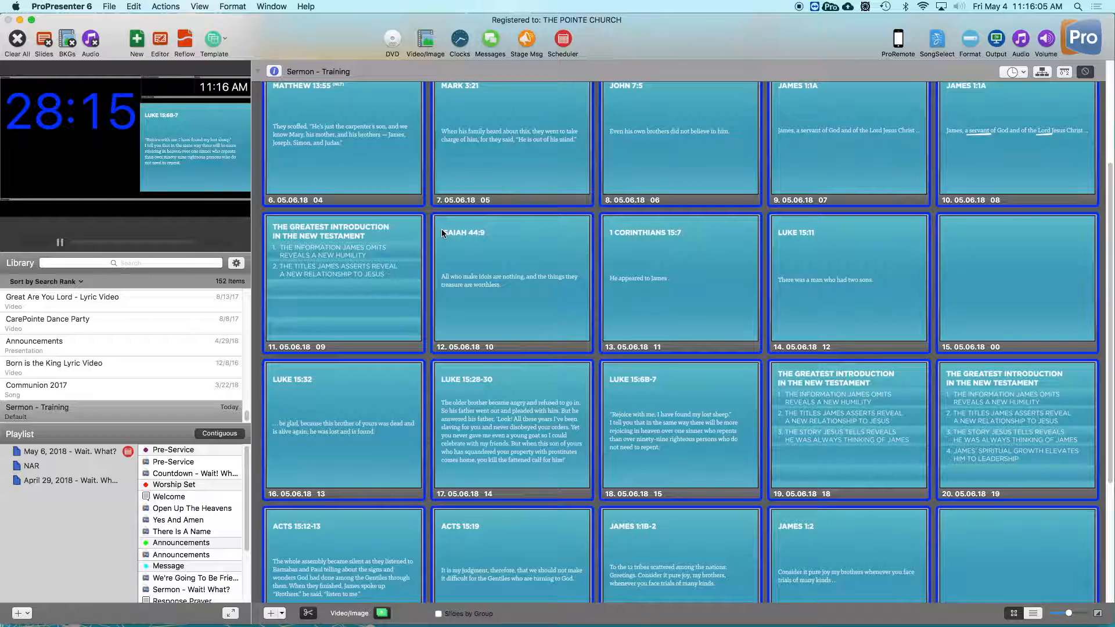
scroll(441, 233, up, 5)
click(336, 185)
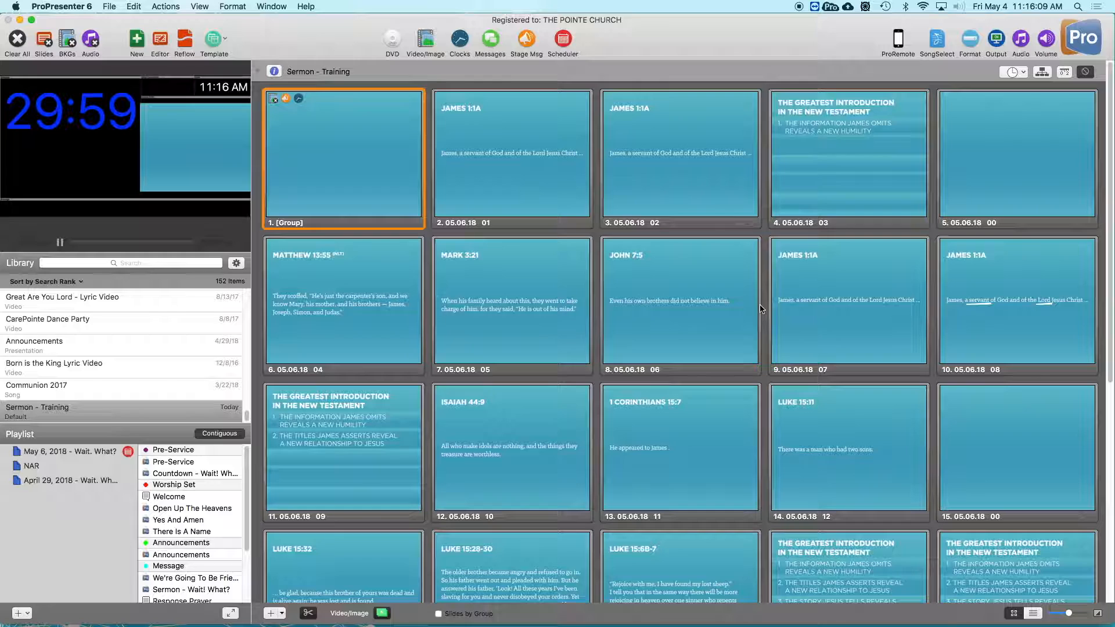
key(Right)
key(Right)
key(Right)
key(Right)
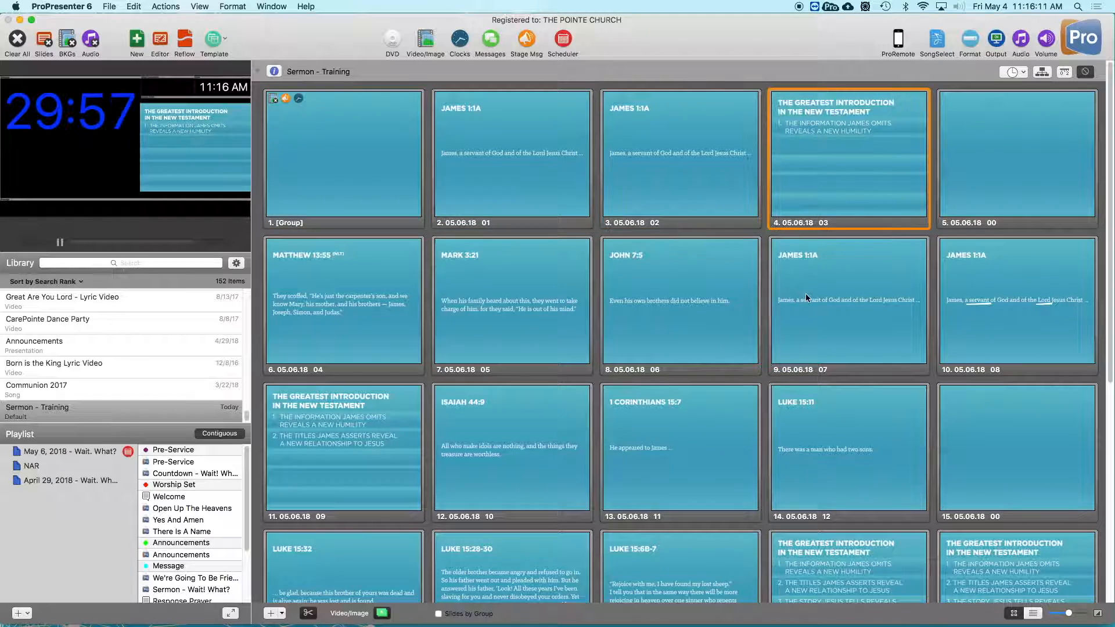
key(Right)
scroll(689, 304, down, 10)
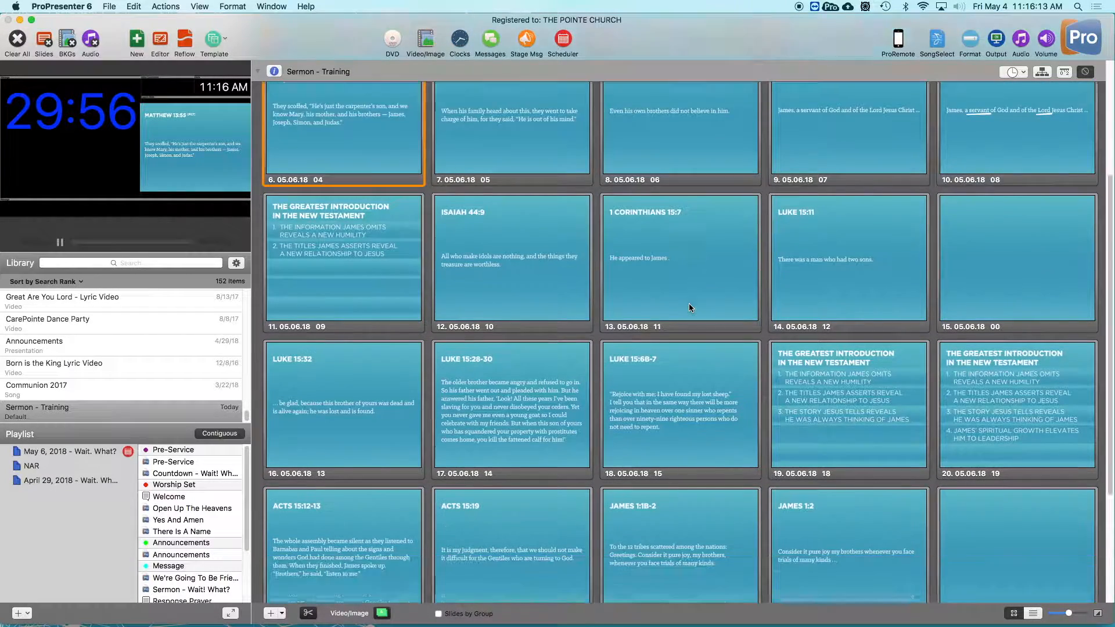
scroll(667, 312, down, 2)
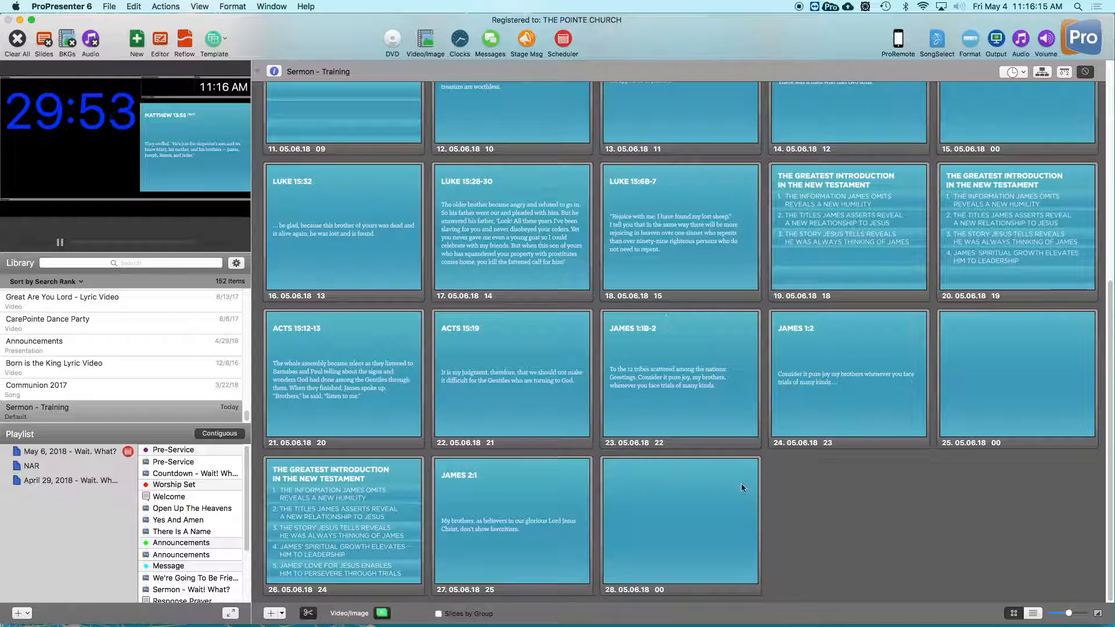